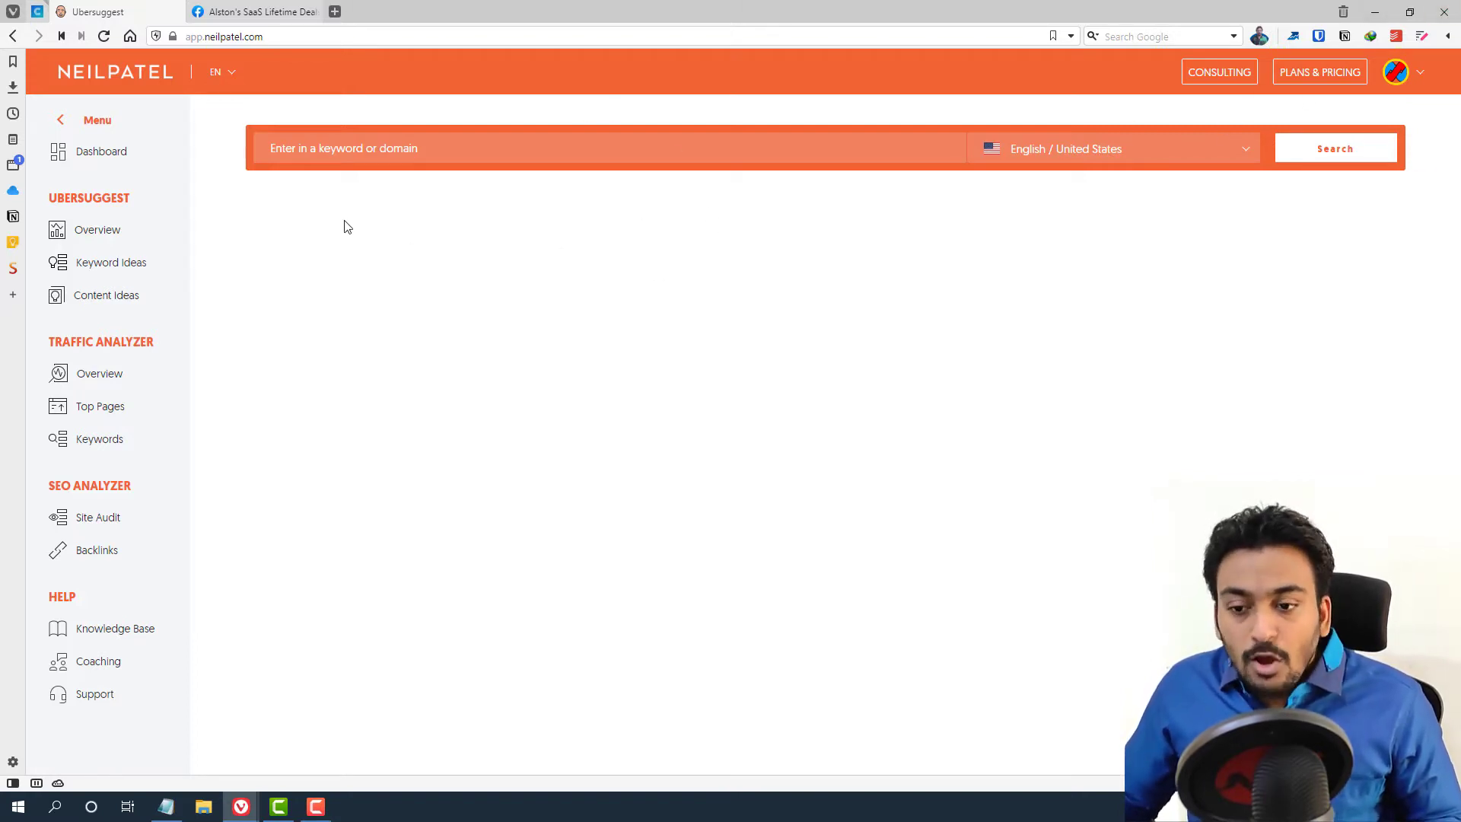
# Open the site audit tool and start an audit of saaspirate.com.
pyautogui.click(91, 525)
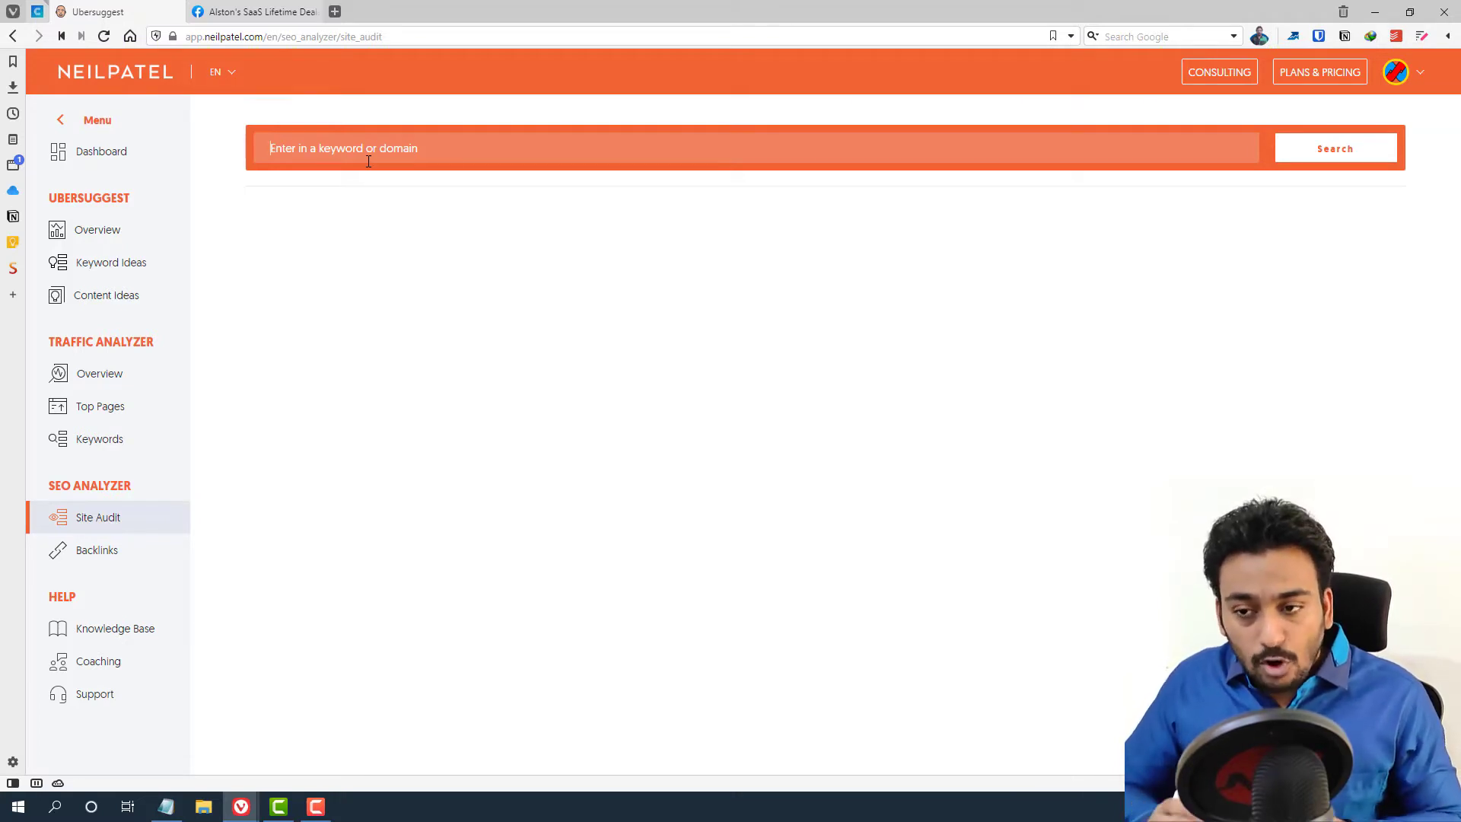
pyautogui.write('saaspi')
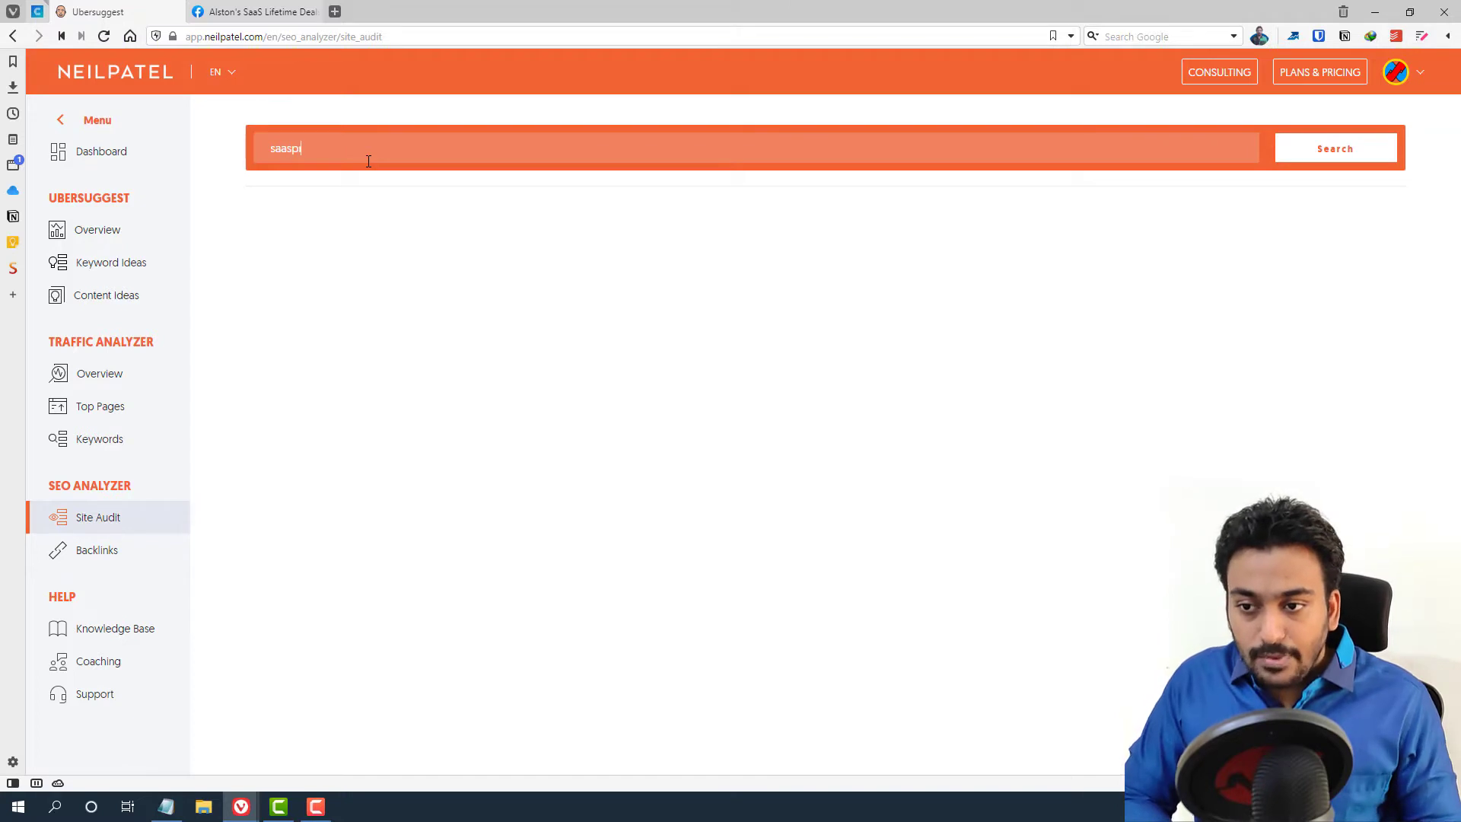
pyautogui.write('rate.com')
pyautogui.press('Return')
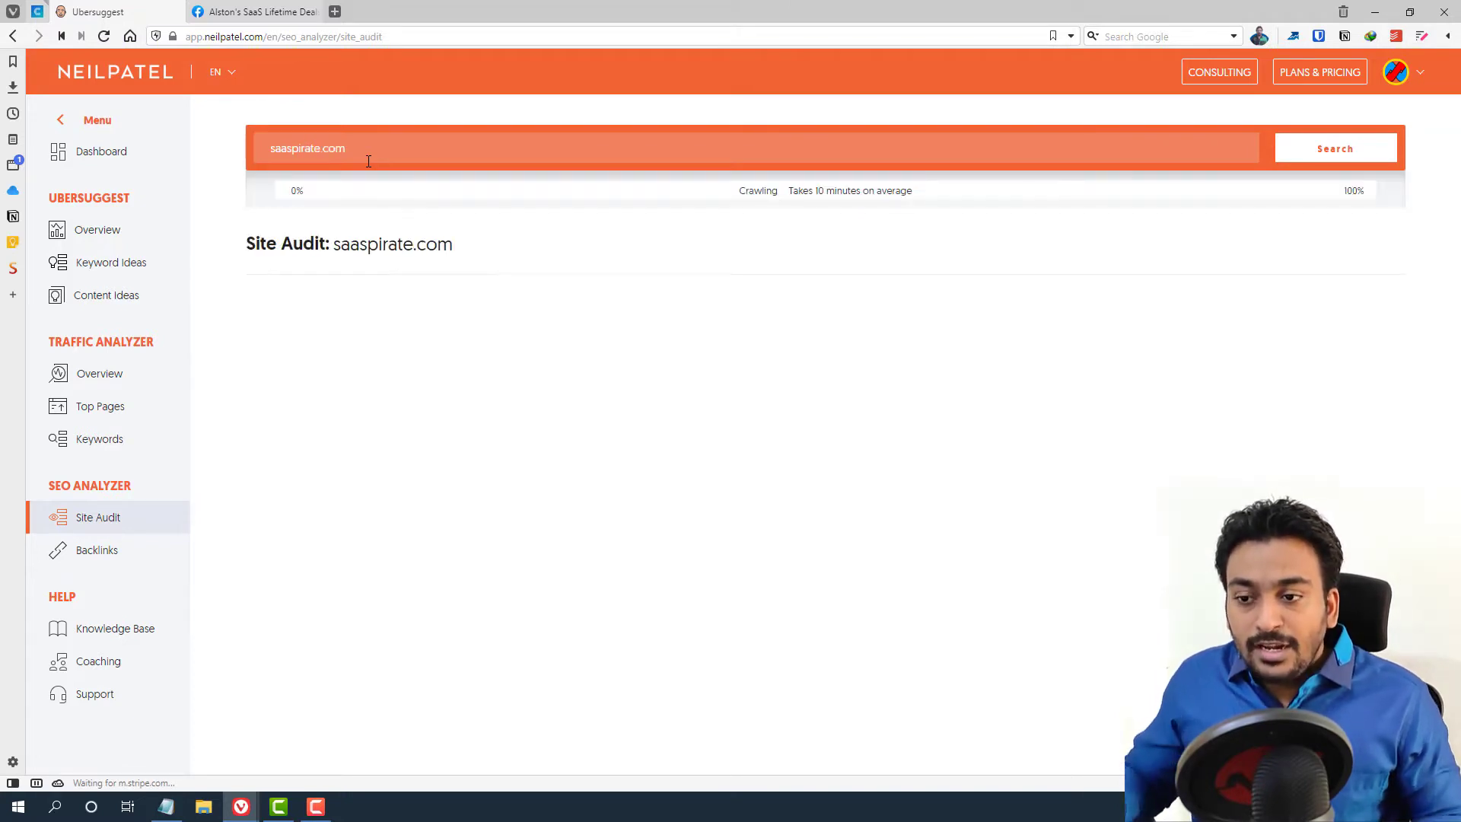
# Load the saaspirate.com audit results: on-page score 91, 94 critical errors, 140 warnings.
pyautogui.click(1321, 139)
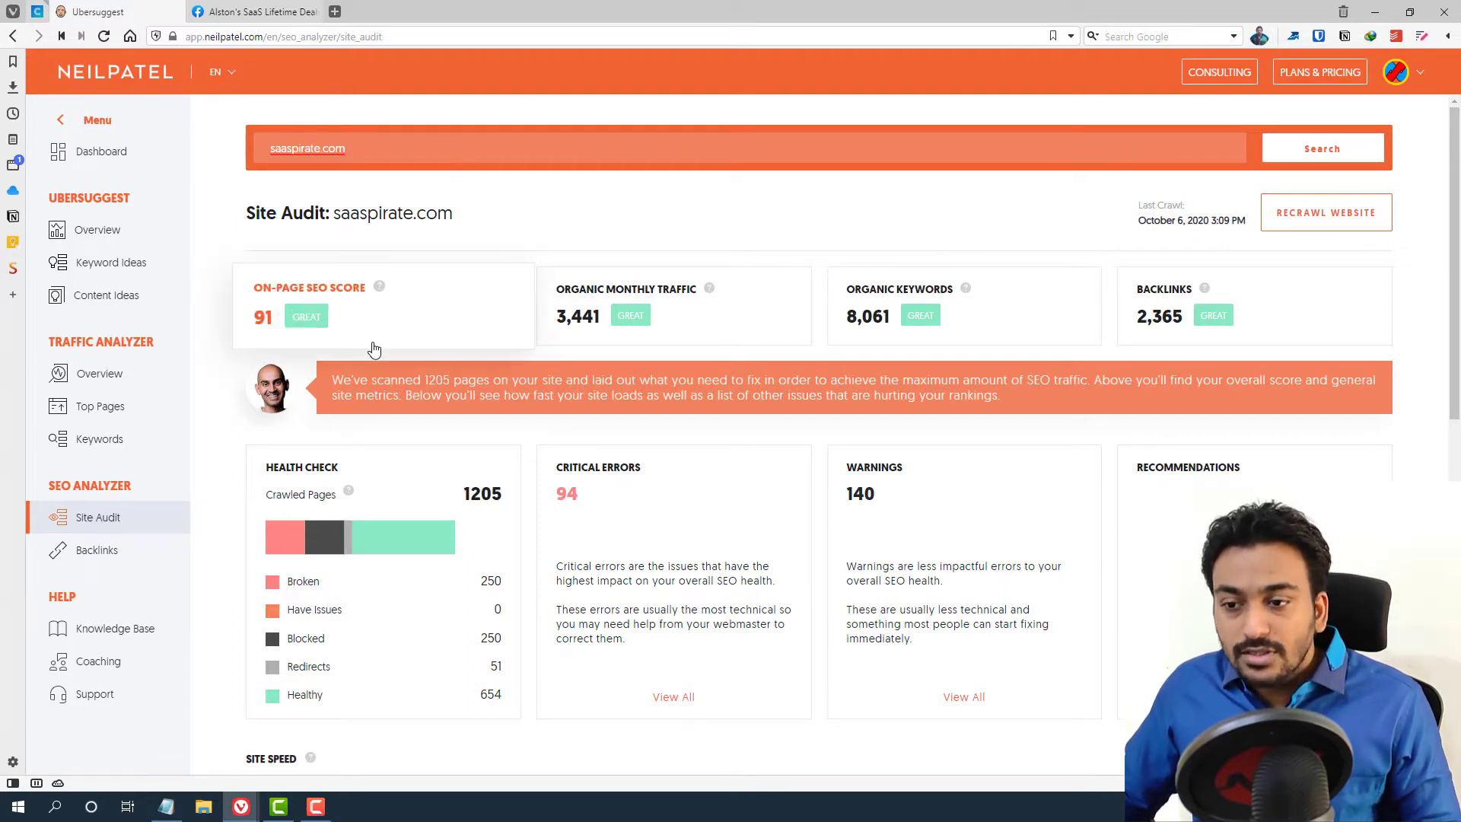
pyautogui.scroll(-1, 430, 328)
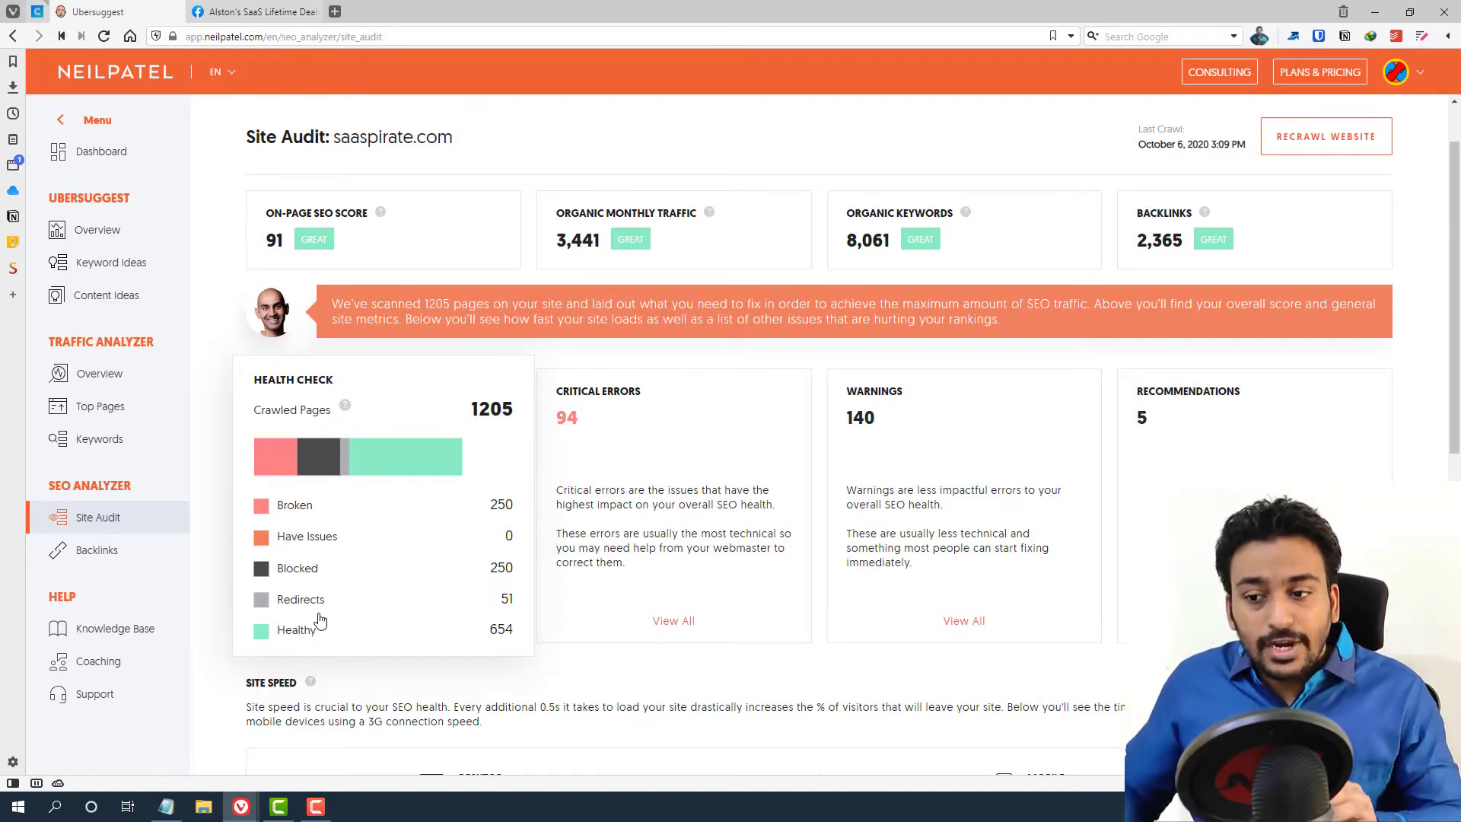
pyautogui.click(344, 563)
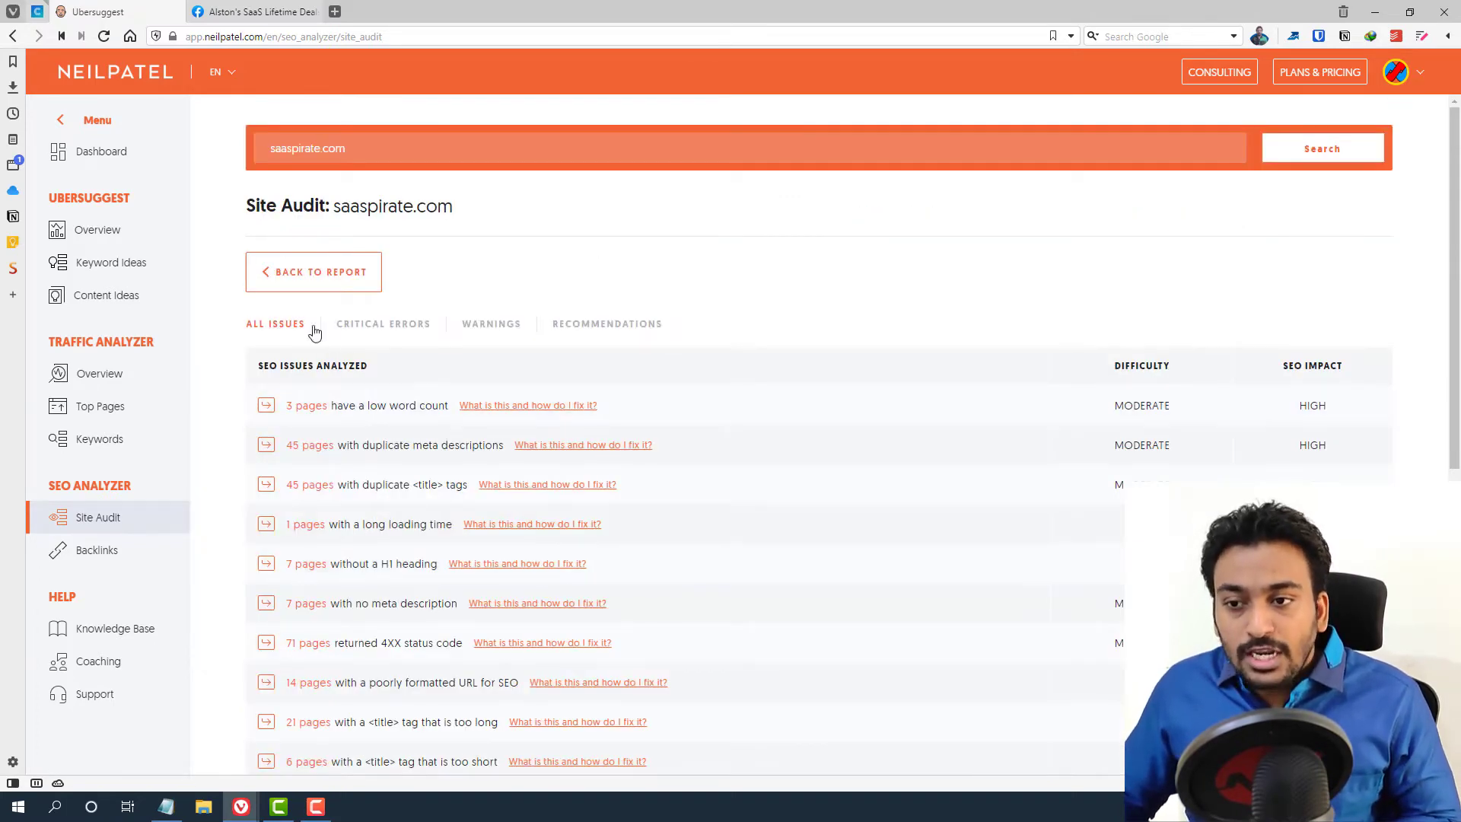
pyautogui.scroll(-1, 712, 372)
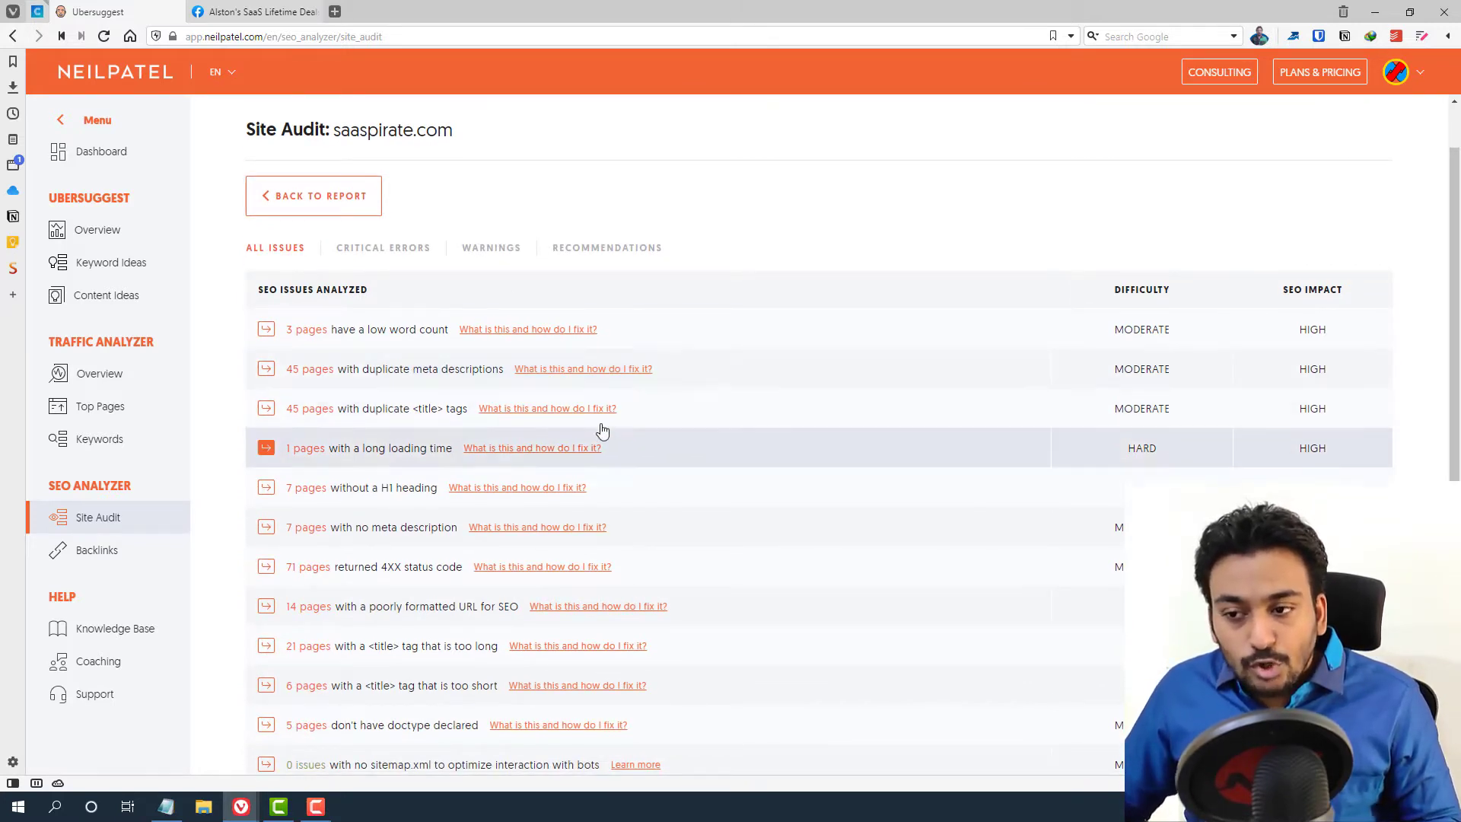
pyautogui.click(276, 197)
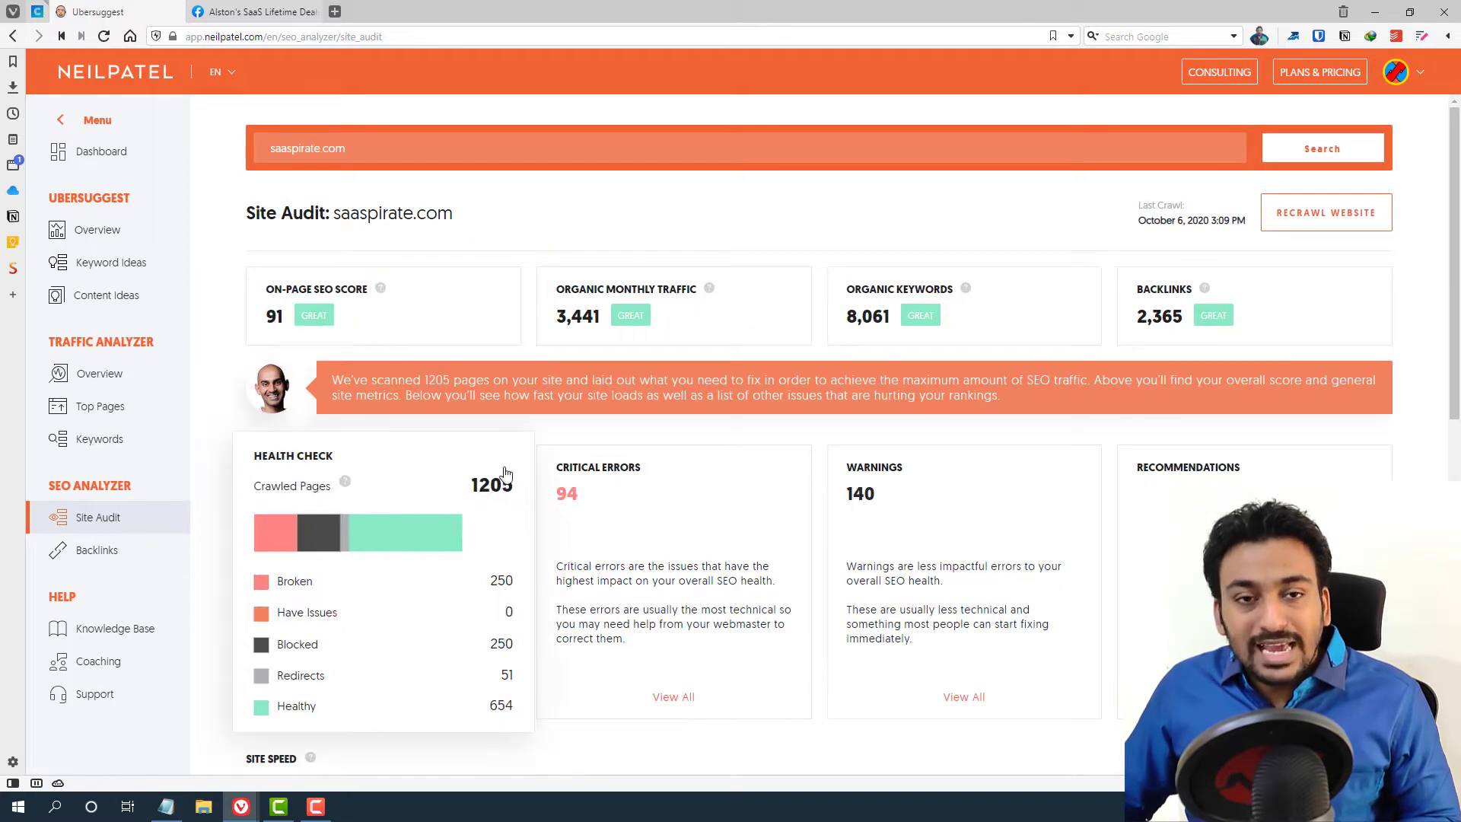
pyautogui.scroll(-1, 645, 544)
pyautogui.scroll(-9, 645, 544)
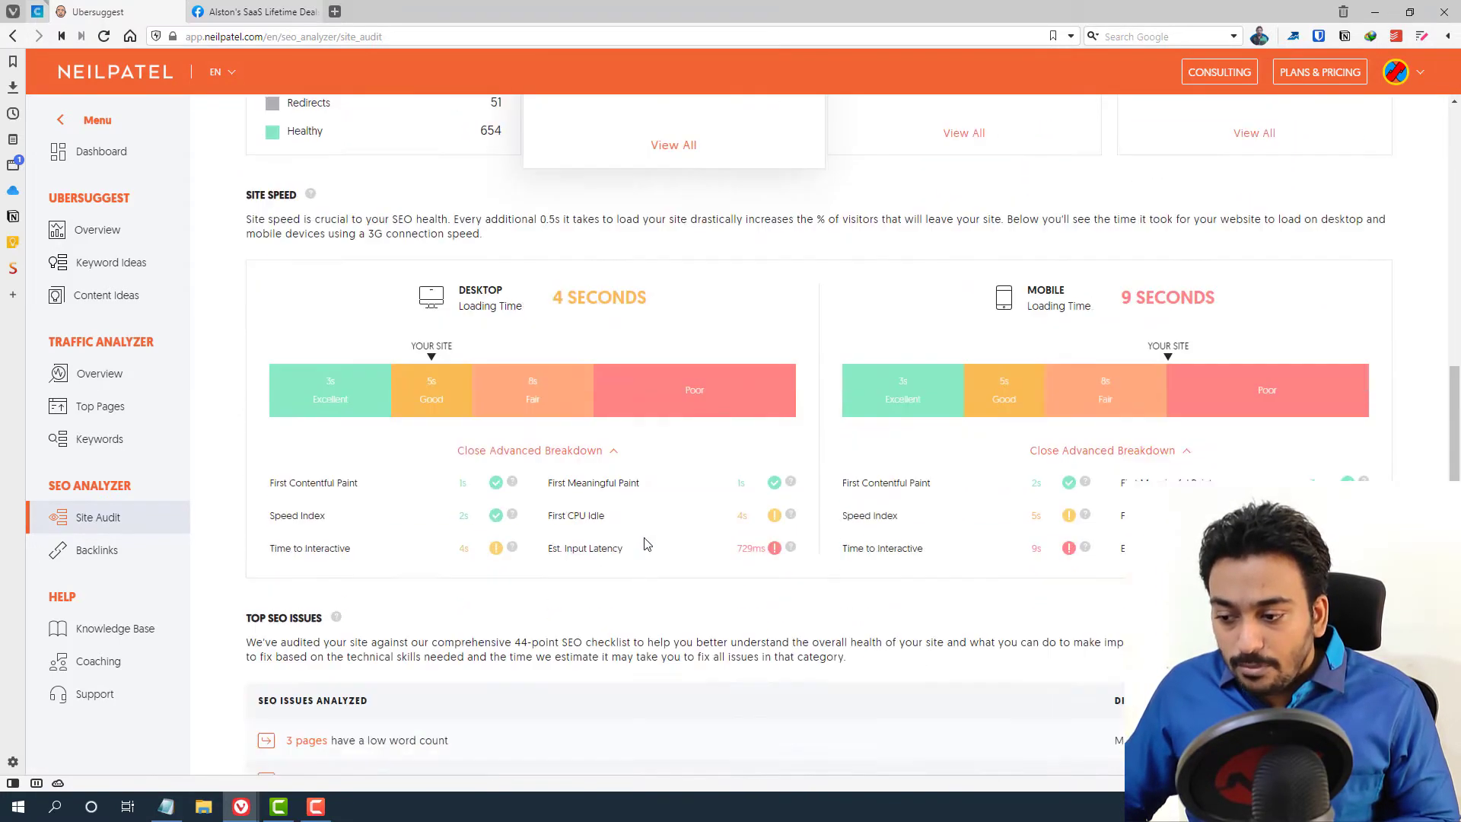
pyautogui.scroll(3, 493, 474)
pyautogui.scroll(5, 493, 473)
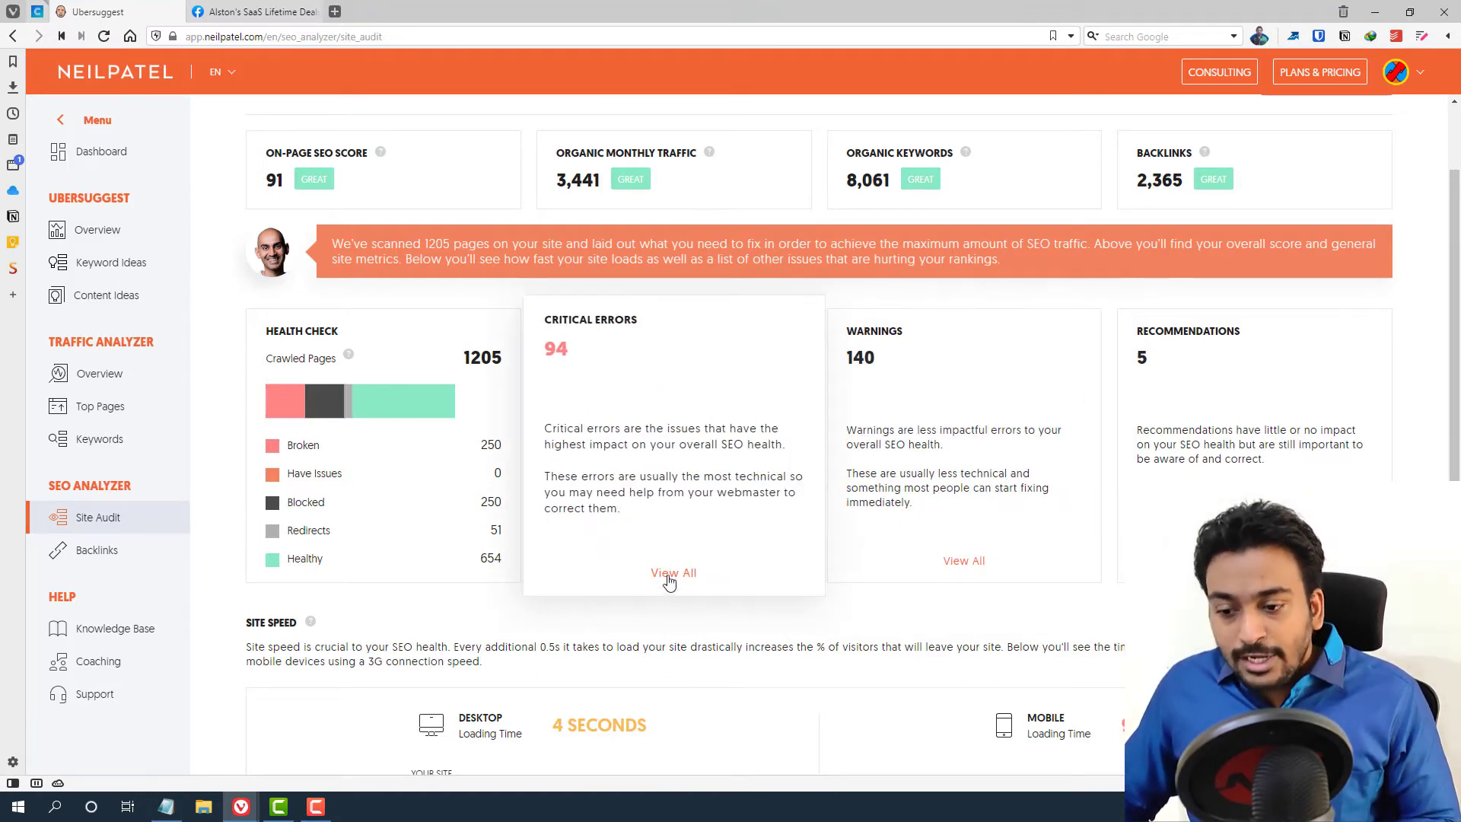
# Scroll to the Site Speed section showing 4-second desktop and 9-second mobile load times.
pyautogui.scroll(-1, 656, 565)
pyautogui.scroll(-1, 643, 548)
pyautogui.scroll(-3, 528, 546)
pyautogui.scroll(2, 618, 318)
pyautogui.scroll(-1, 1154, 394)
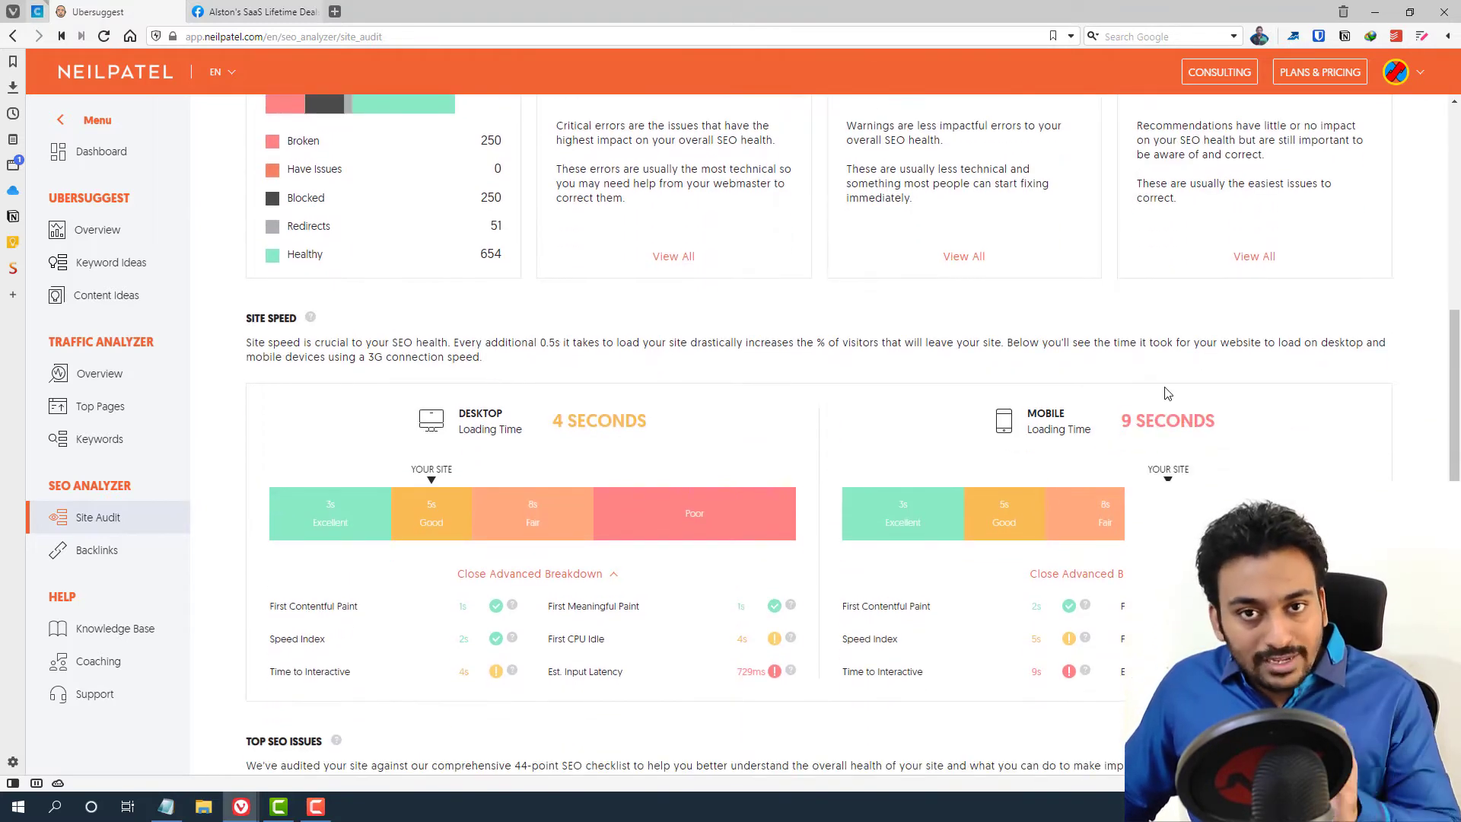
pyautogui.scroll(-1, 760, 438)
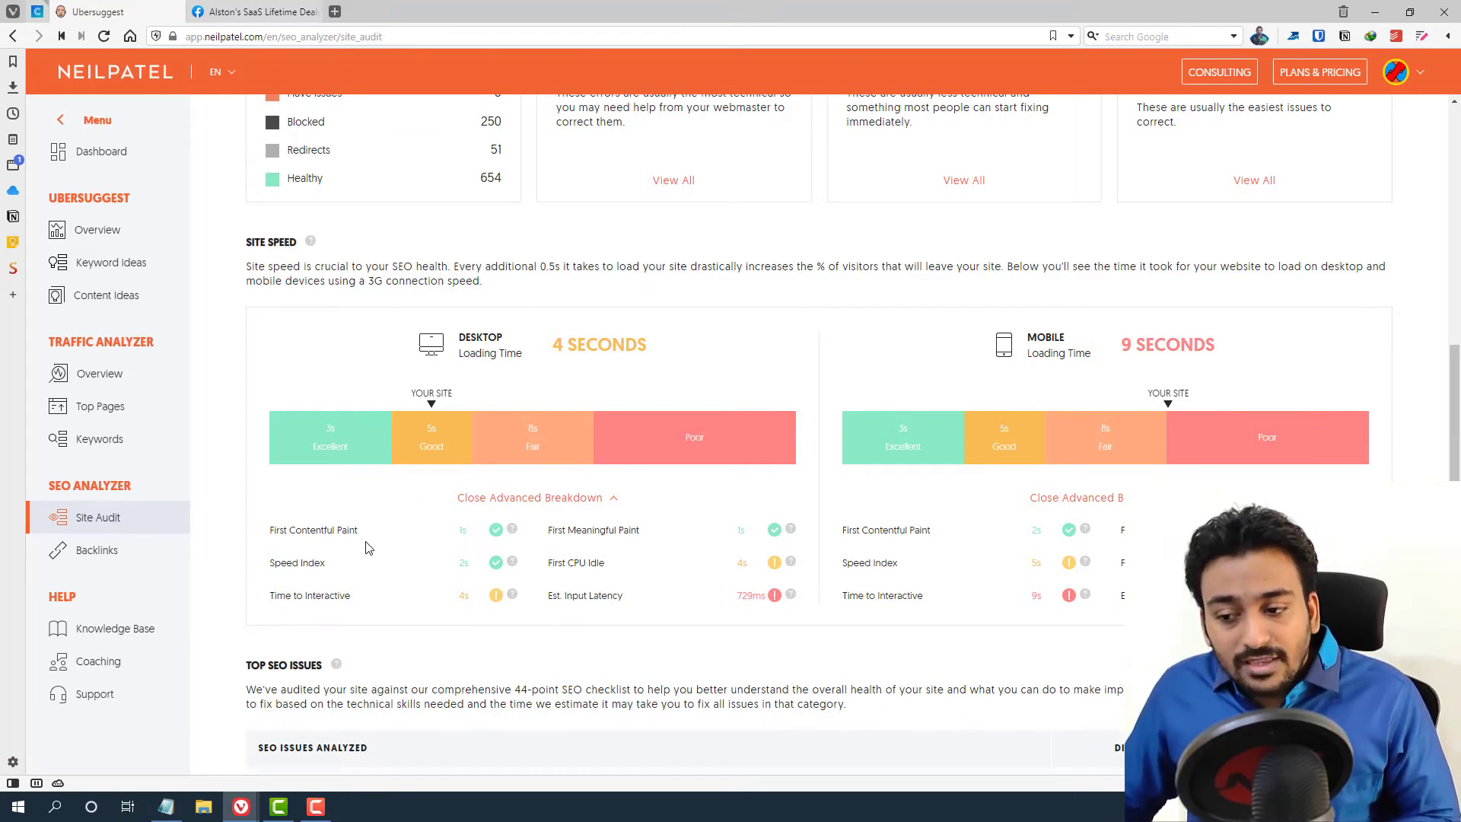
# Return to the Ubersuggest audit and select the saaspirate.com domain for copying.
pyautogui.moveTo(514, 601)
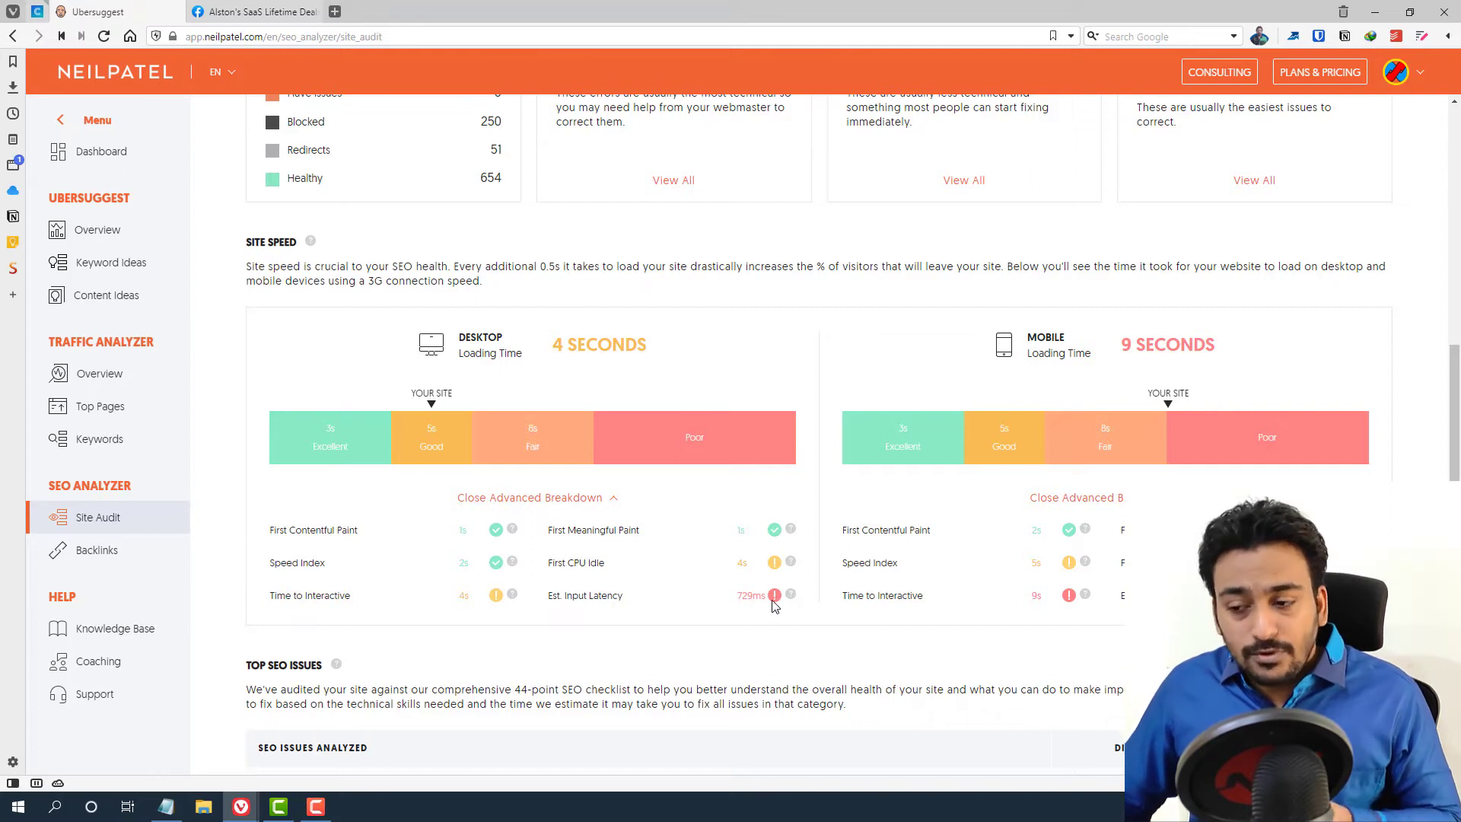
pyautogui.moveTo(241, 805)
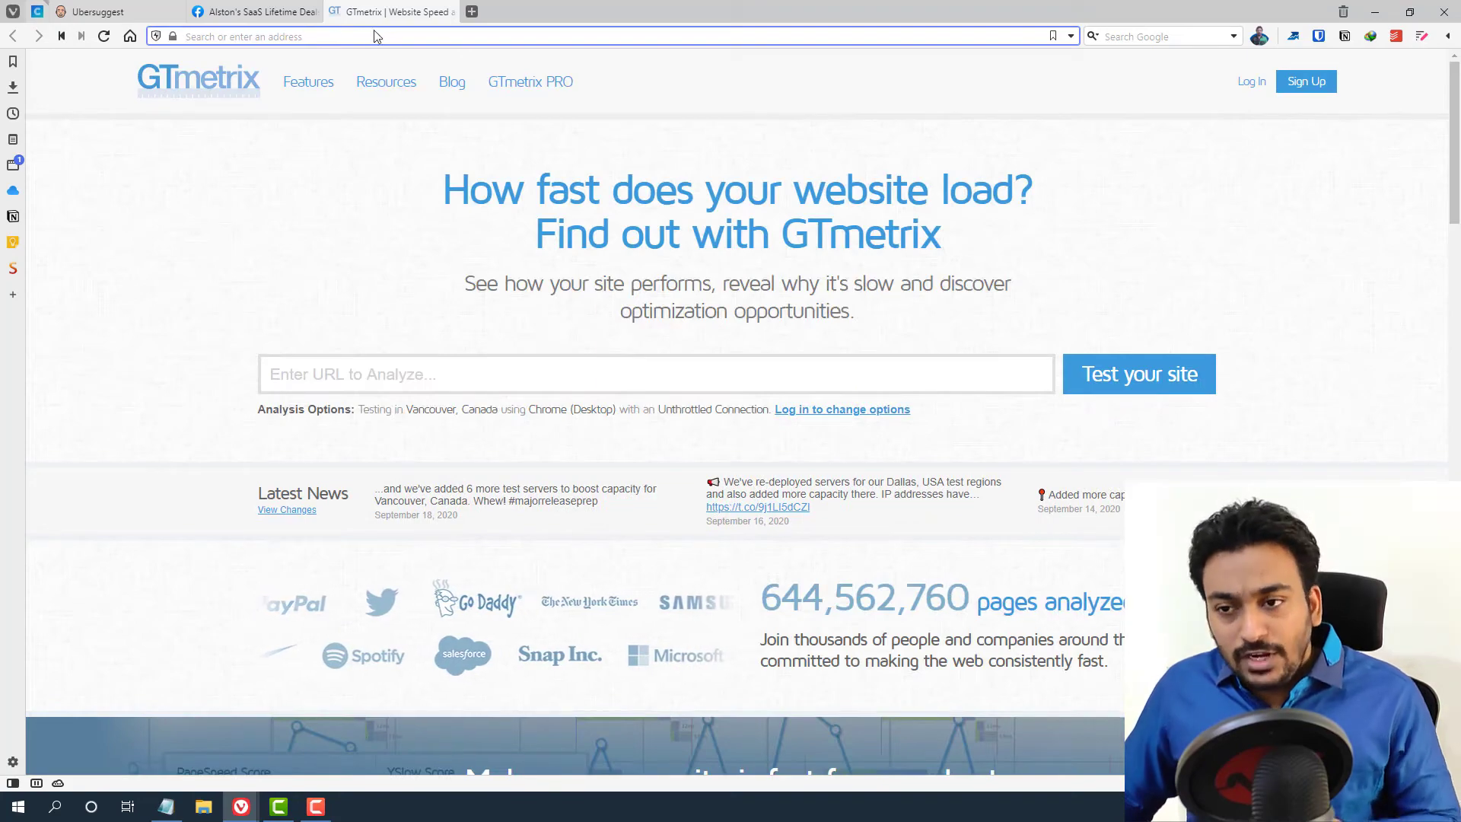
pyautogui.click(97, 12)
pyautogui.scroll(7, 373, 160)
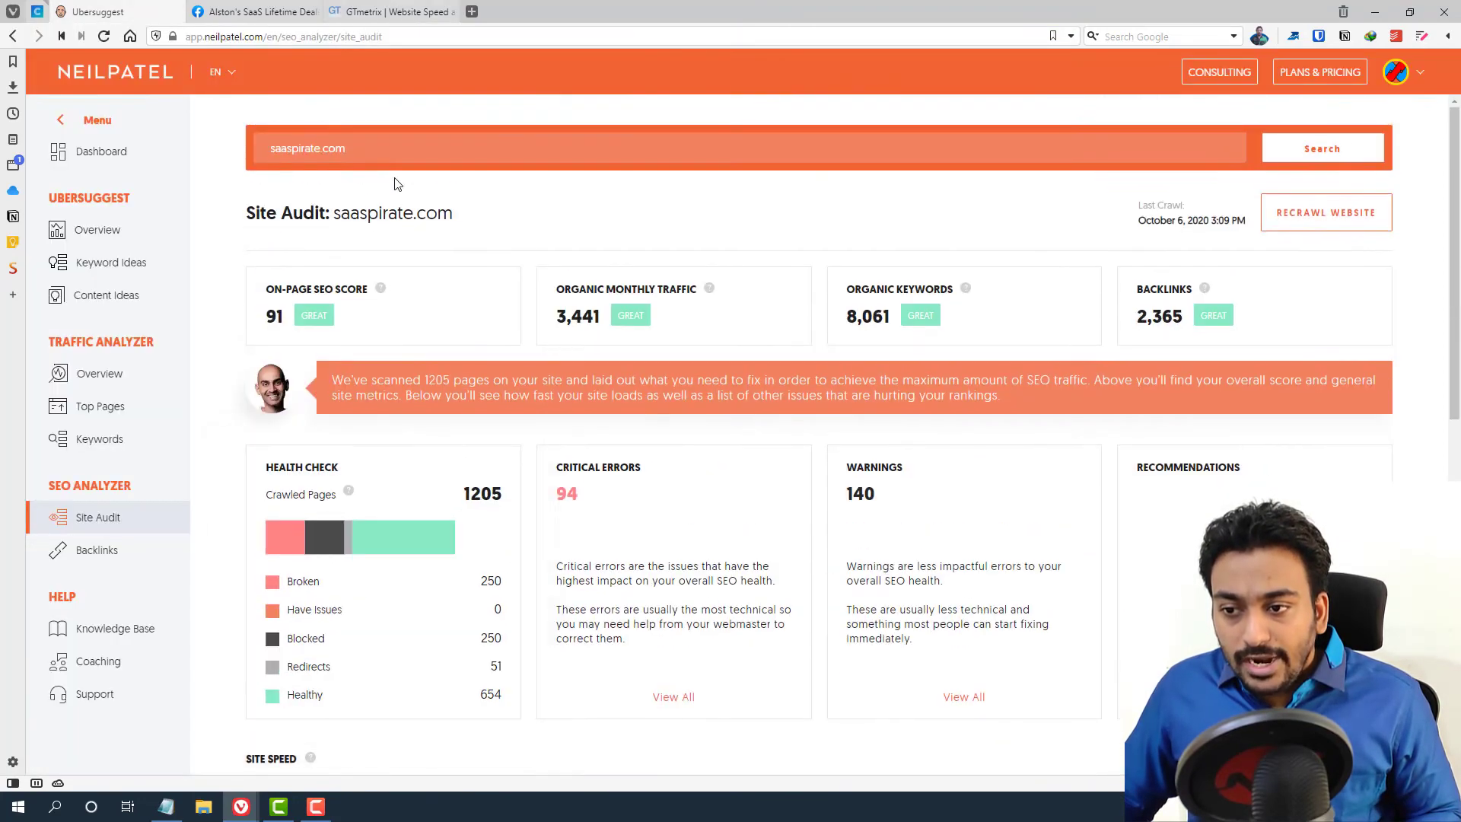
pyautogui.tripleClick(404, 141)
pyautogui.hotkey('ctrl', 'c')
# Paste saaspirate.com into GTmetrix and start a speed test.
pyautogui.click(400, 11)
pyautogui.click(525, 366)
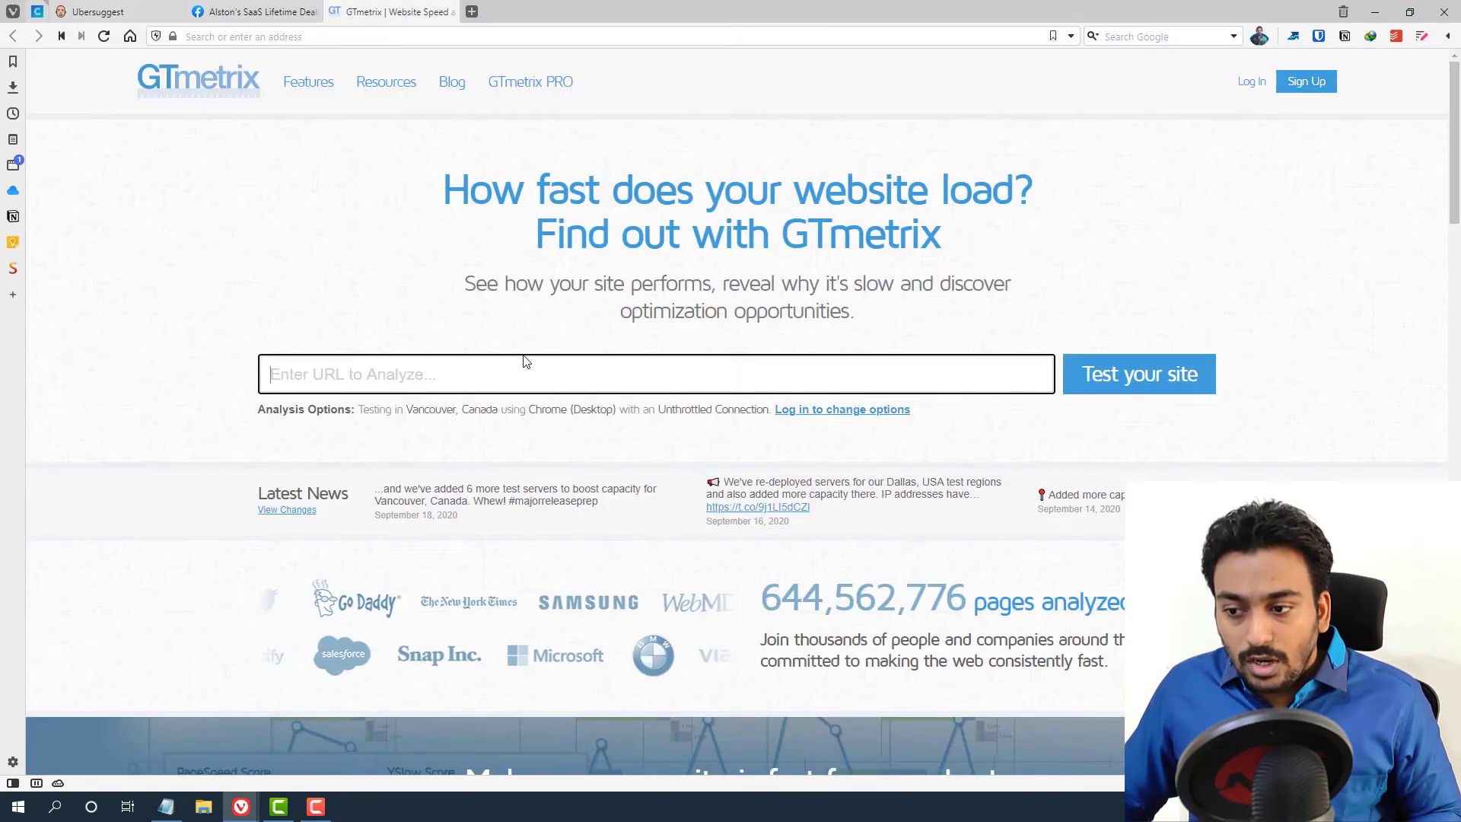
pyautogui.hotkey('ctrl', 'v')
pyautogui.click(1139, 374)
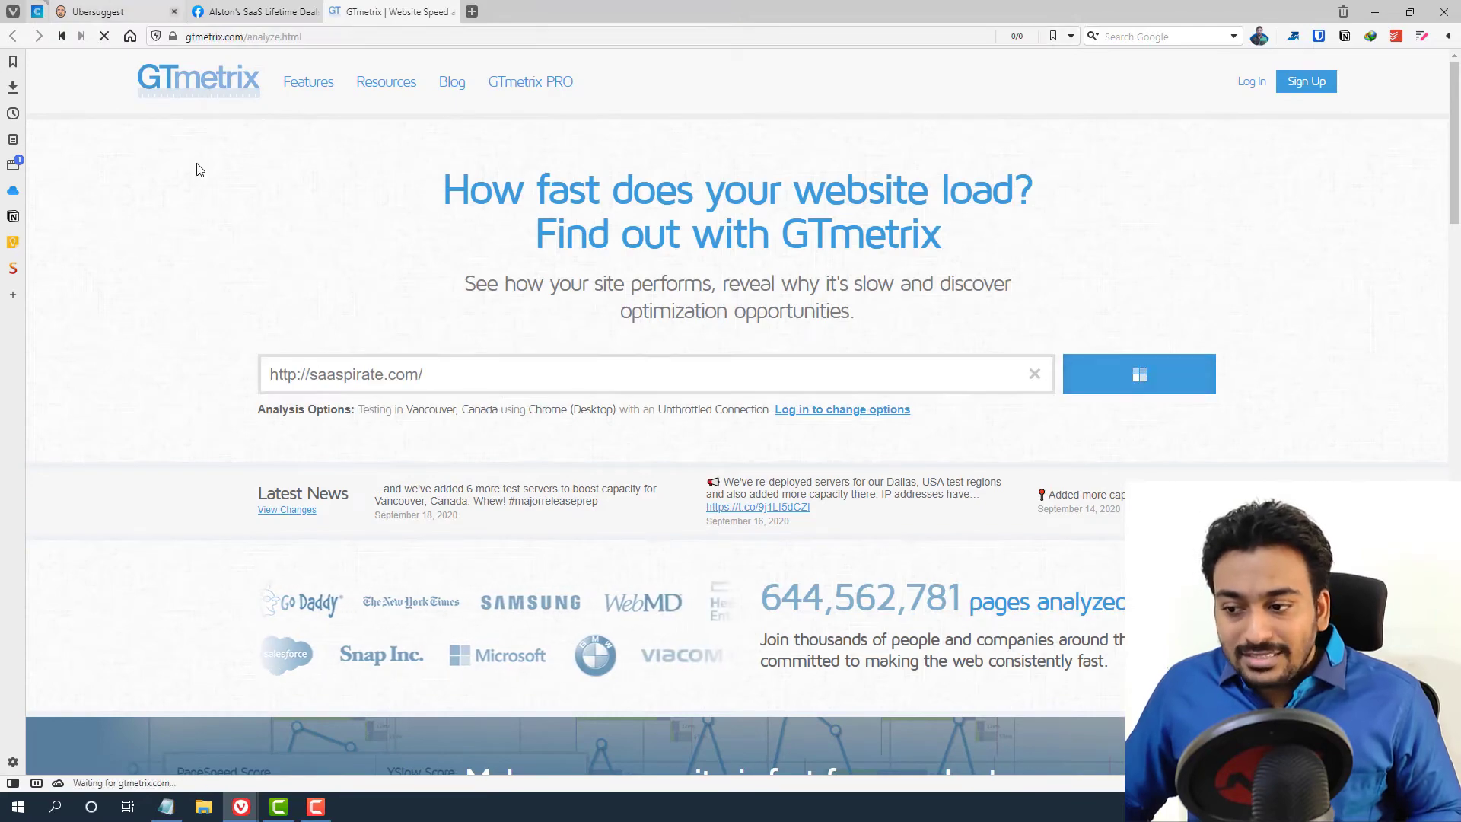
# Return to Ubersuggest's site-speed results while the GTmetrix test runs.
pyautogui.hotkey('ctrl', 'Tab')
pyautogui.scroll(-6, 575, 651)
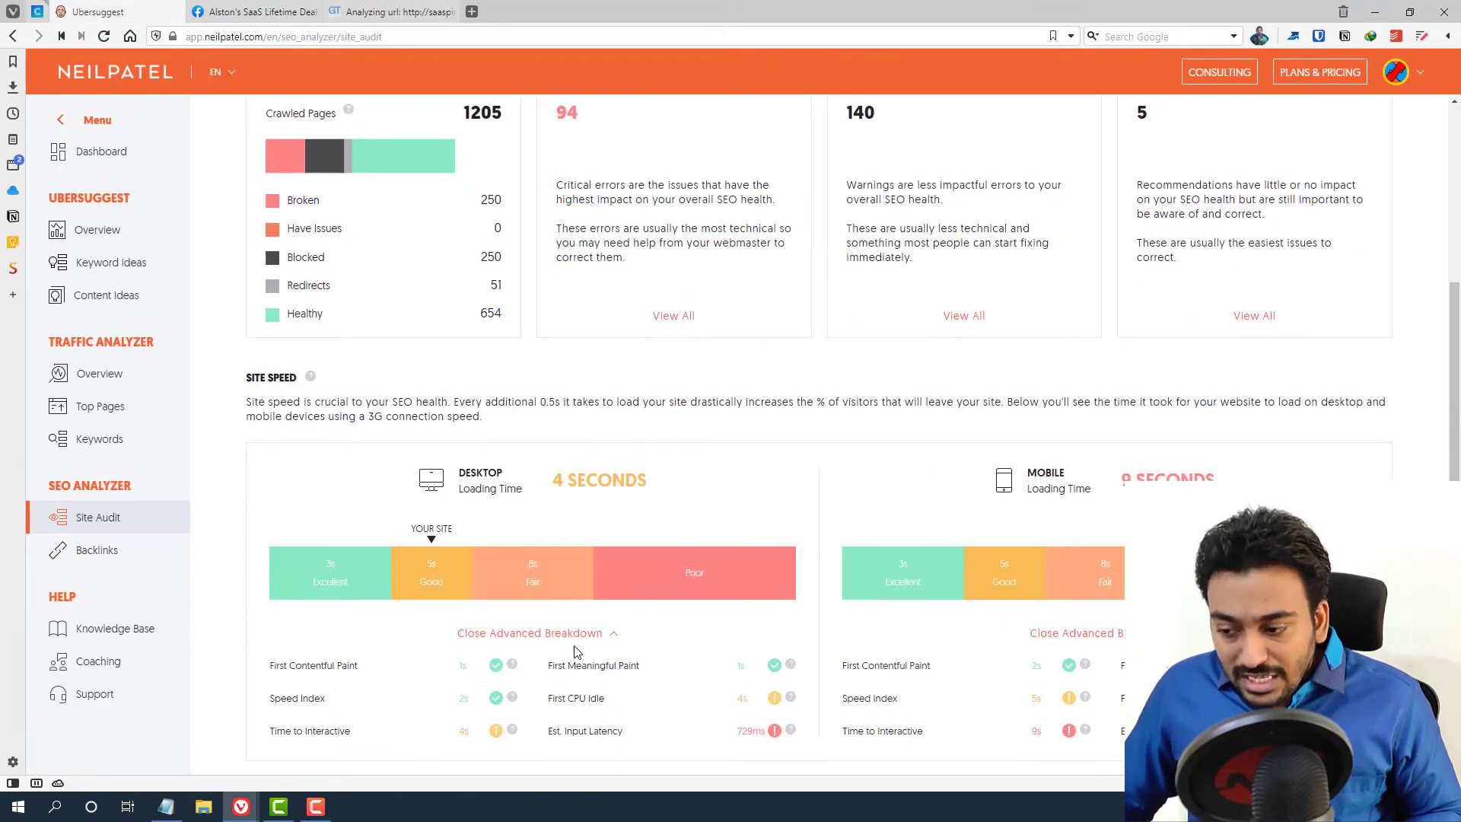
pyautogui.scroll(-1, 574, 651)
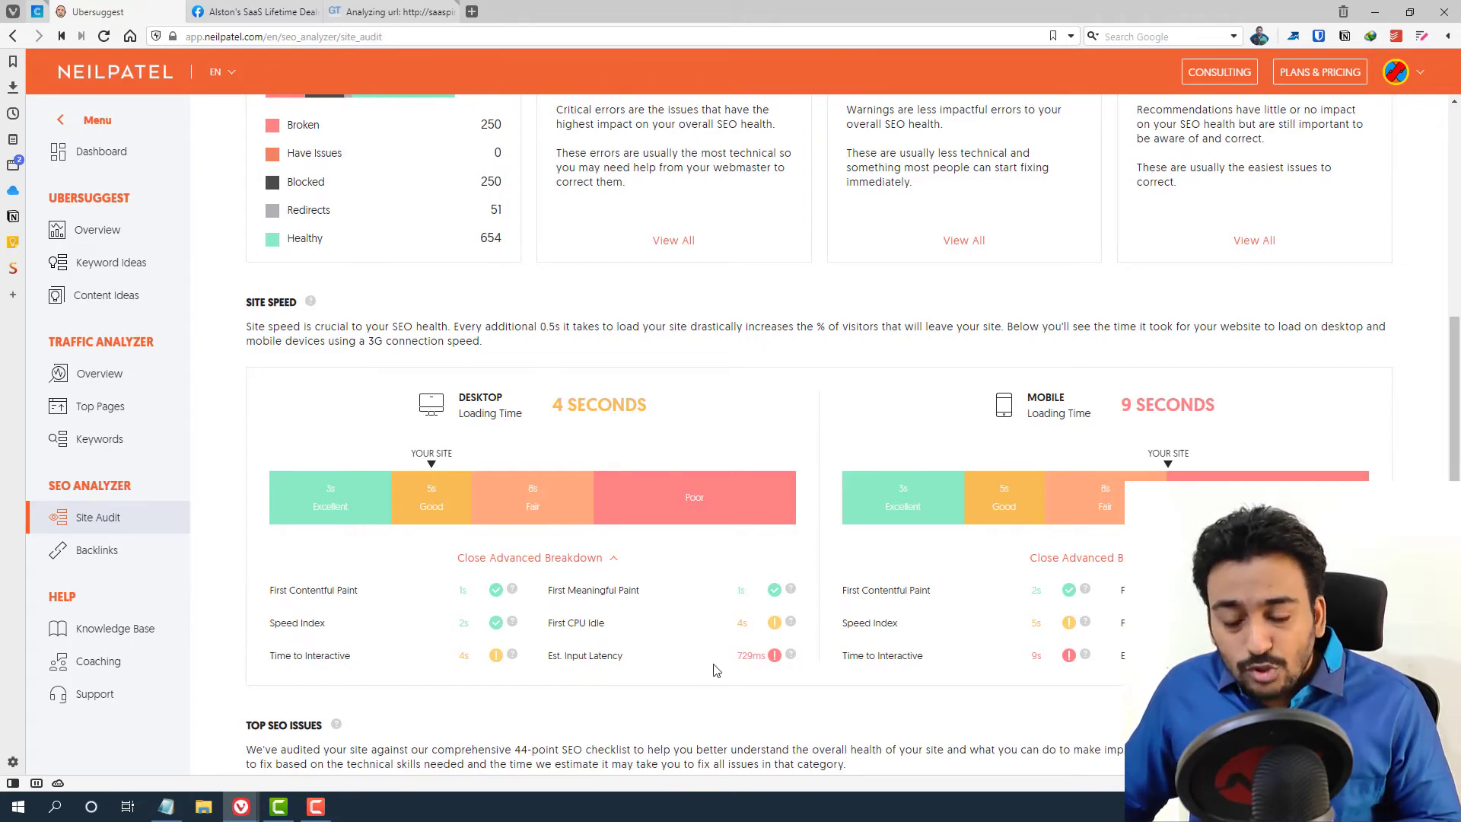
# Check the running GTmetrix analysis, then return to Ubersuggest's site-speed results.
pyautogui.click(398, 13)
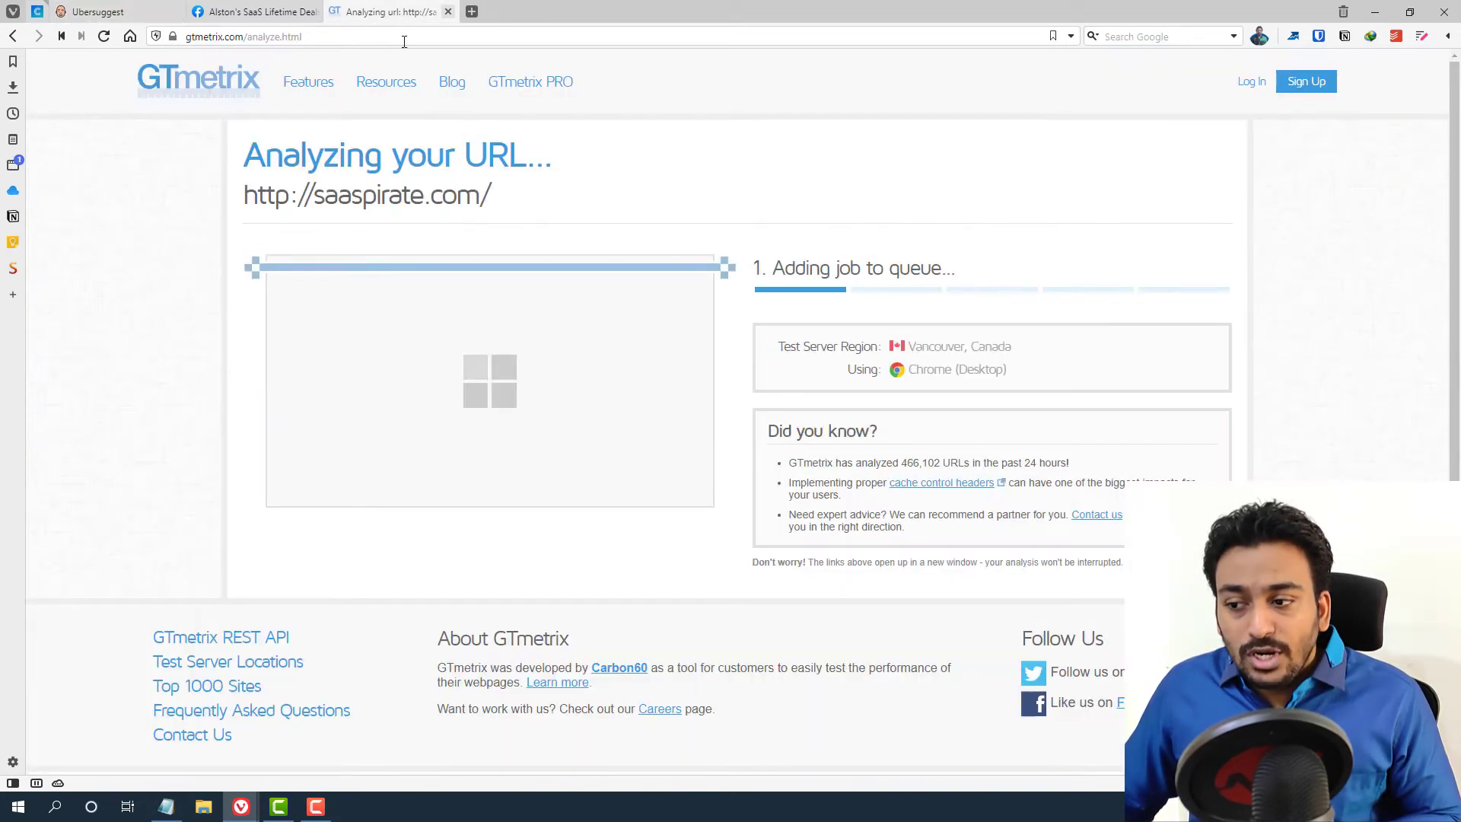
pyautogui.hotkey('ctrl', 'Tab')
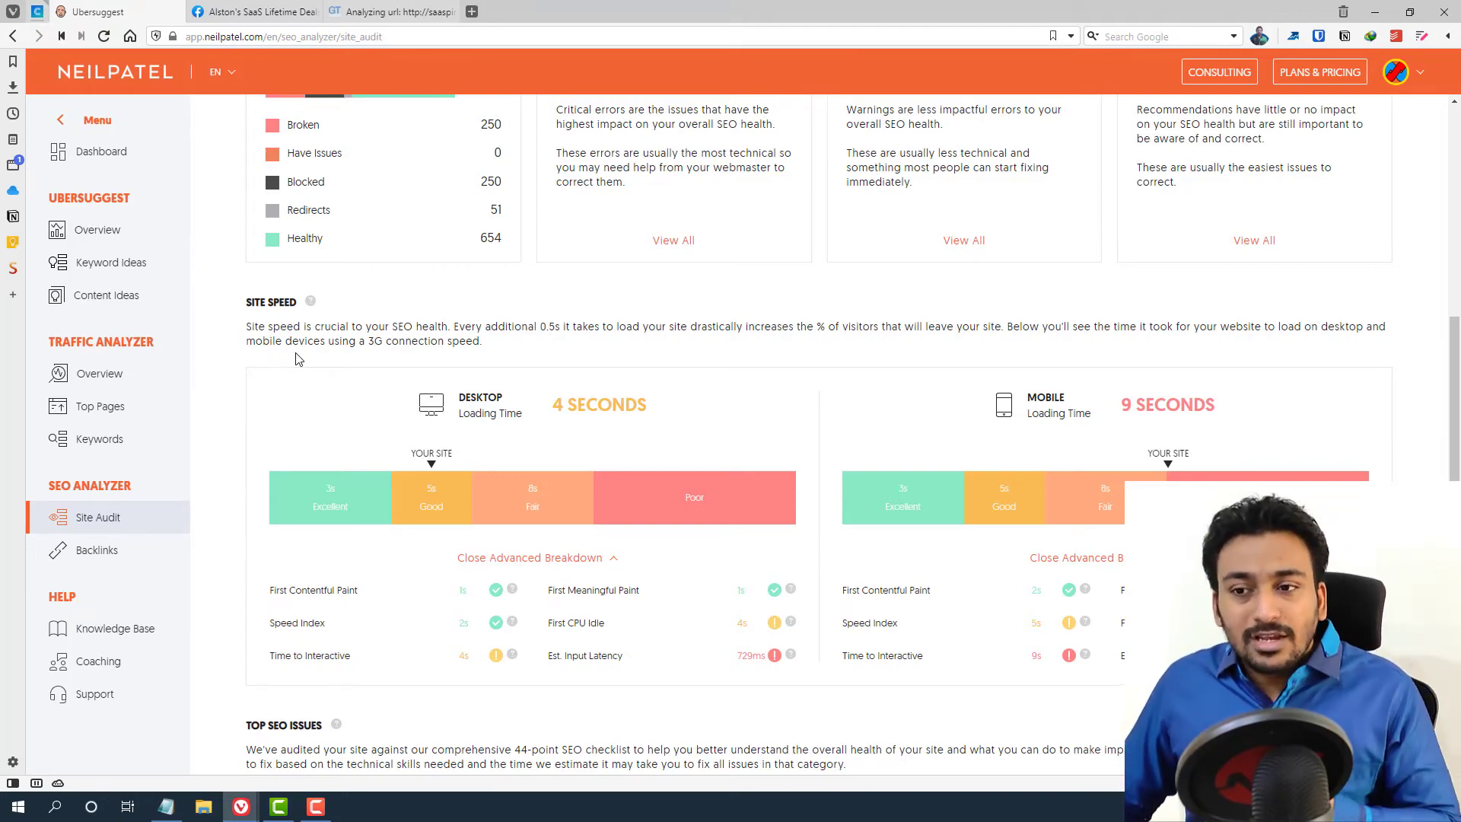
pyautogui.click(259, 11)
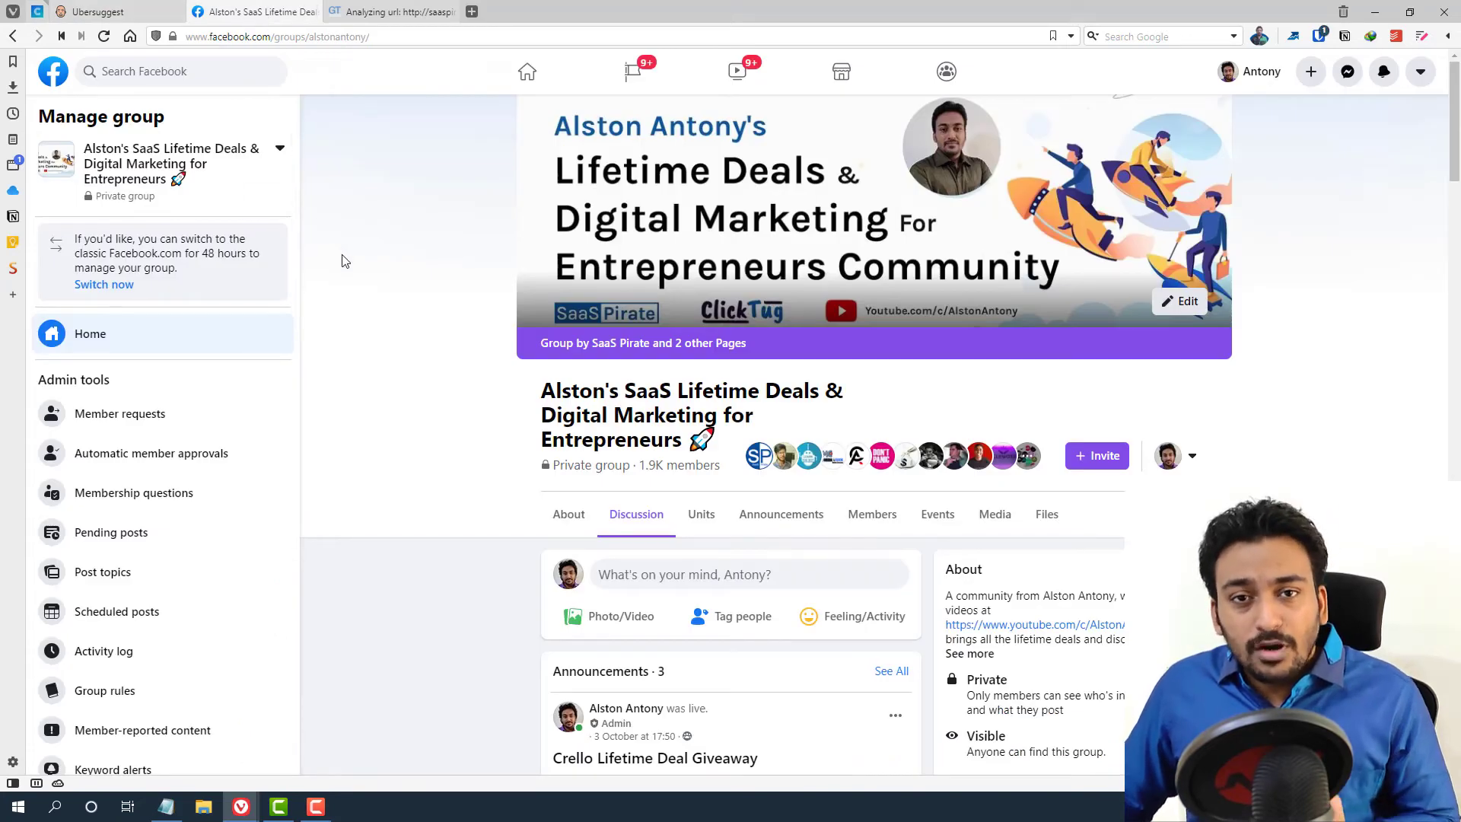
pyautogui.moveTo(135, 15)
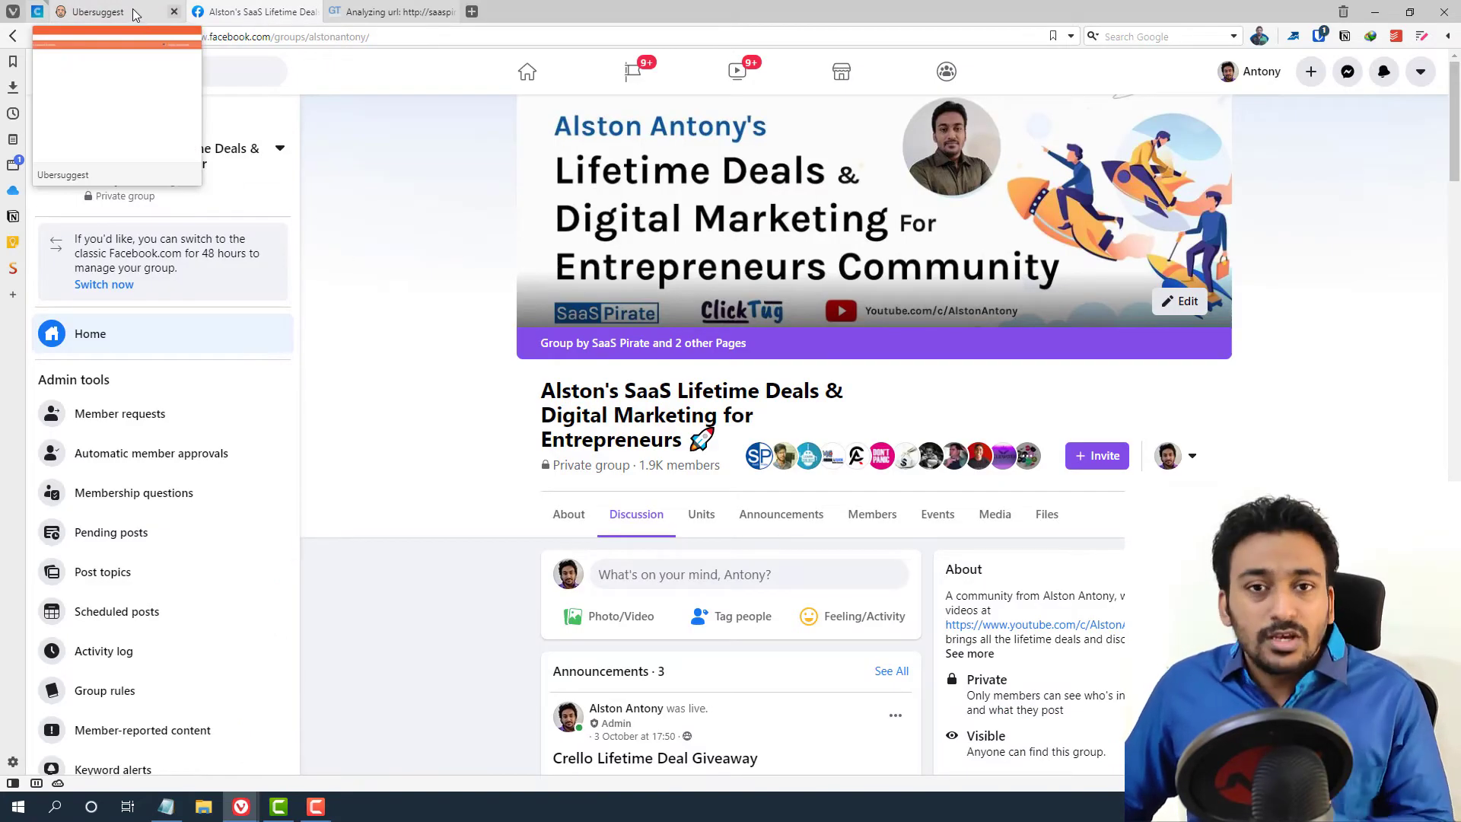
pyautogui.click(136, 15)
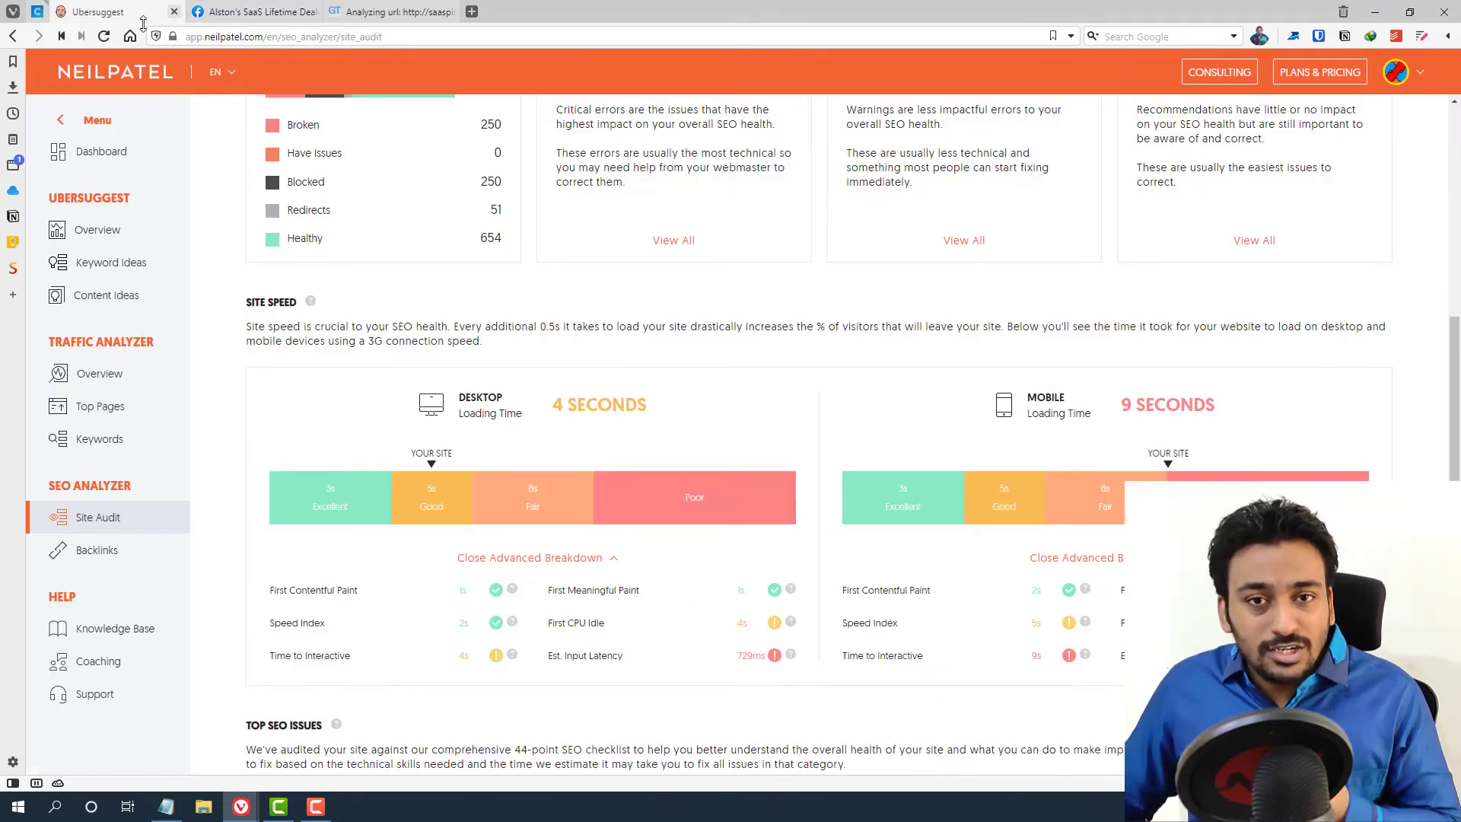
# Check whether the GTmetrix test of saaspirate.com has finished, then return to Ubersuggest.
pyautogui.moveTo(363, 23)
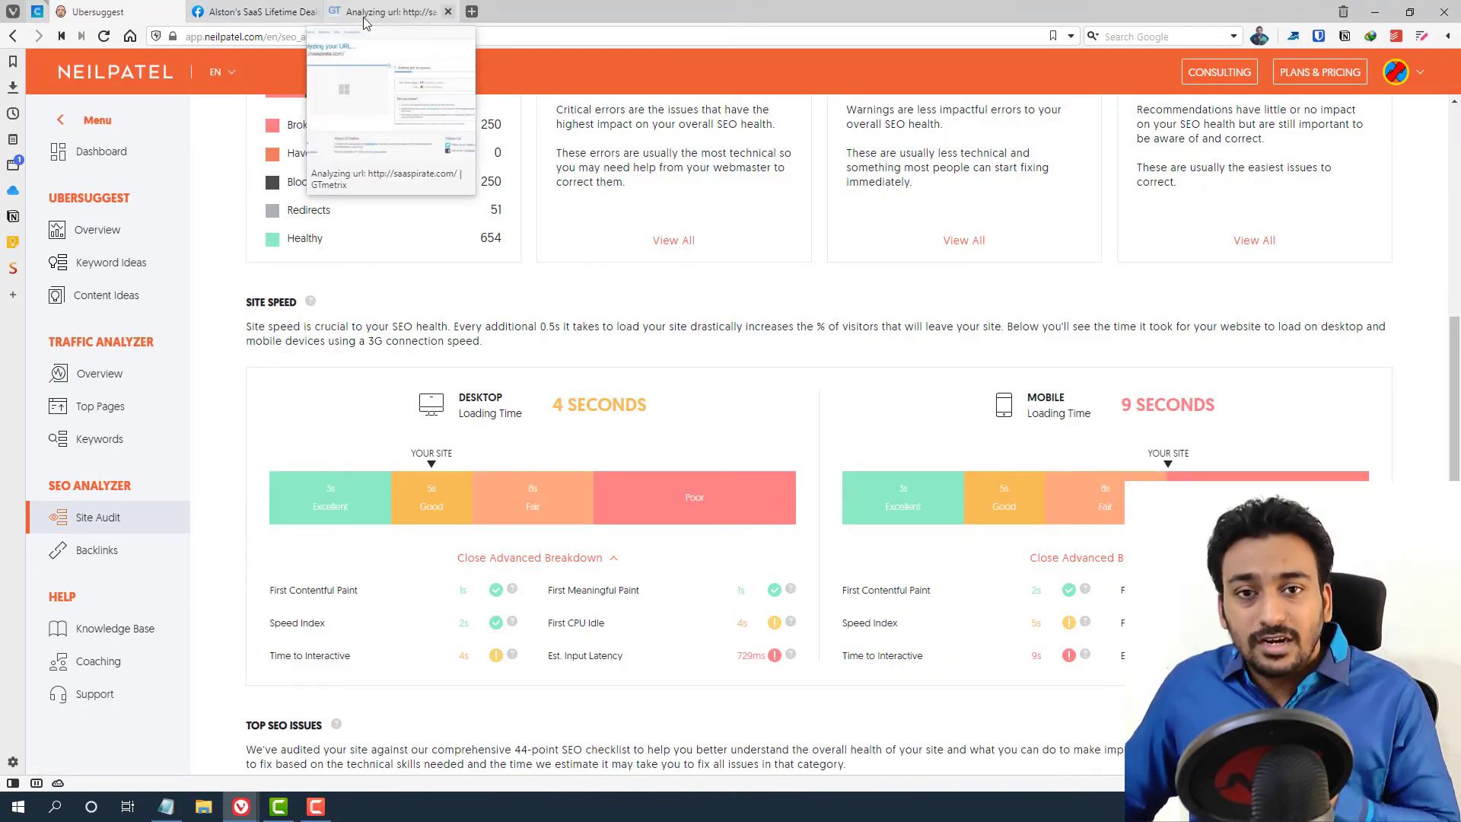
pyautogui.click(364, 17)
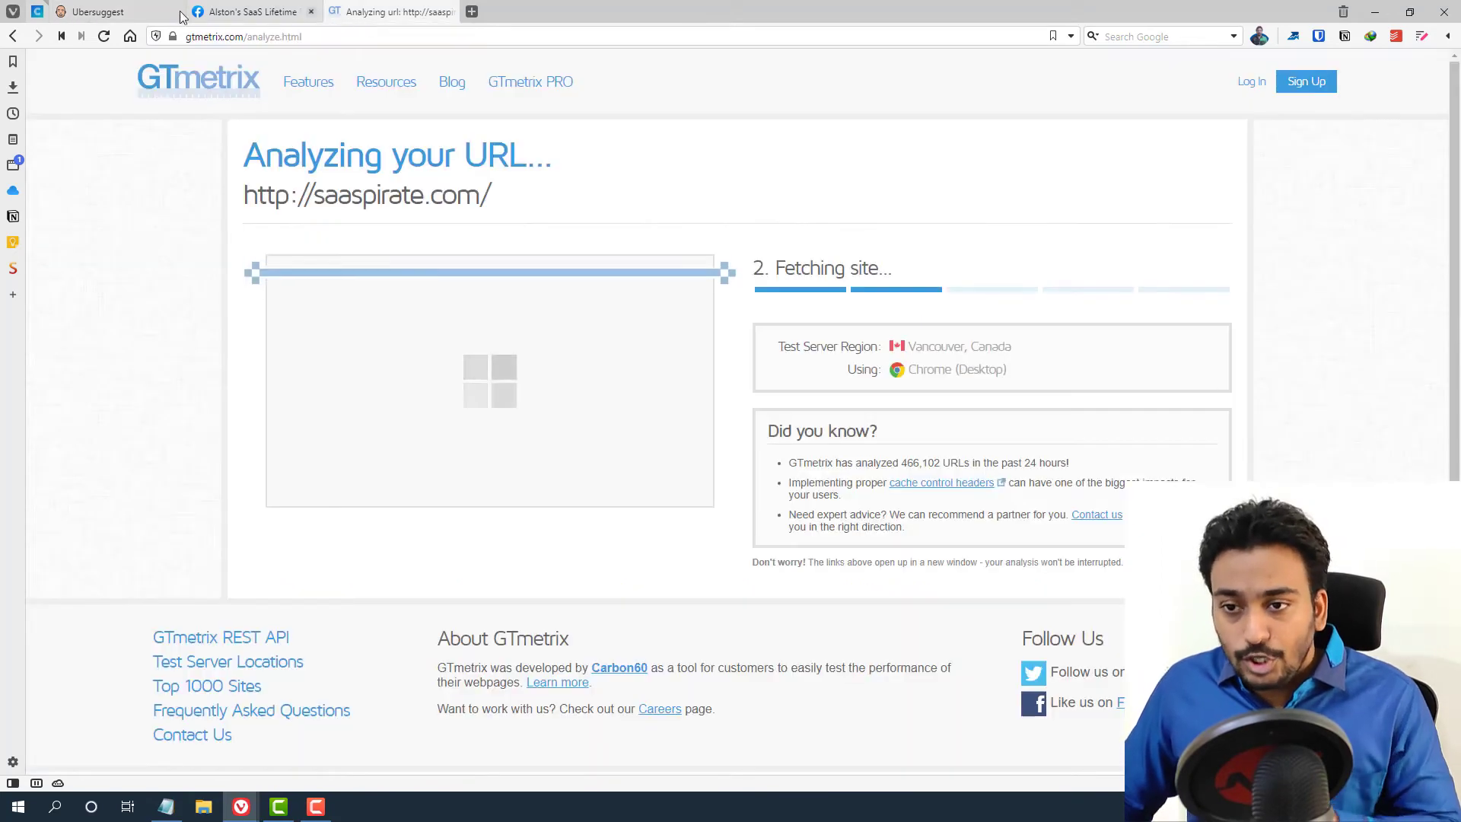
pyautogui.click(114, 13)
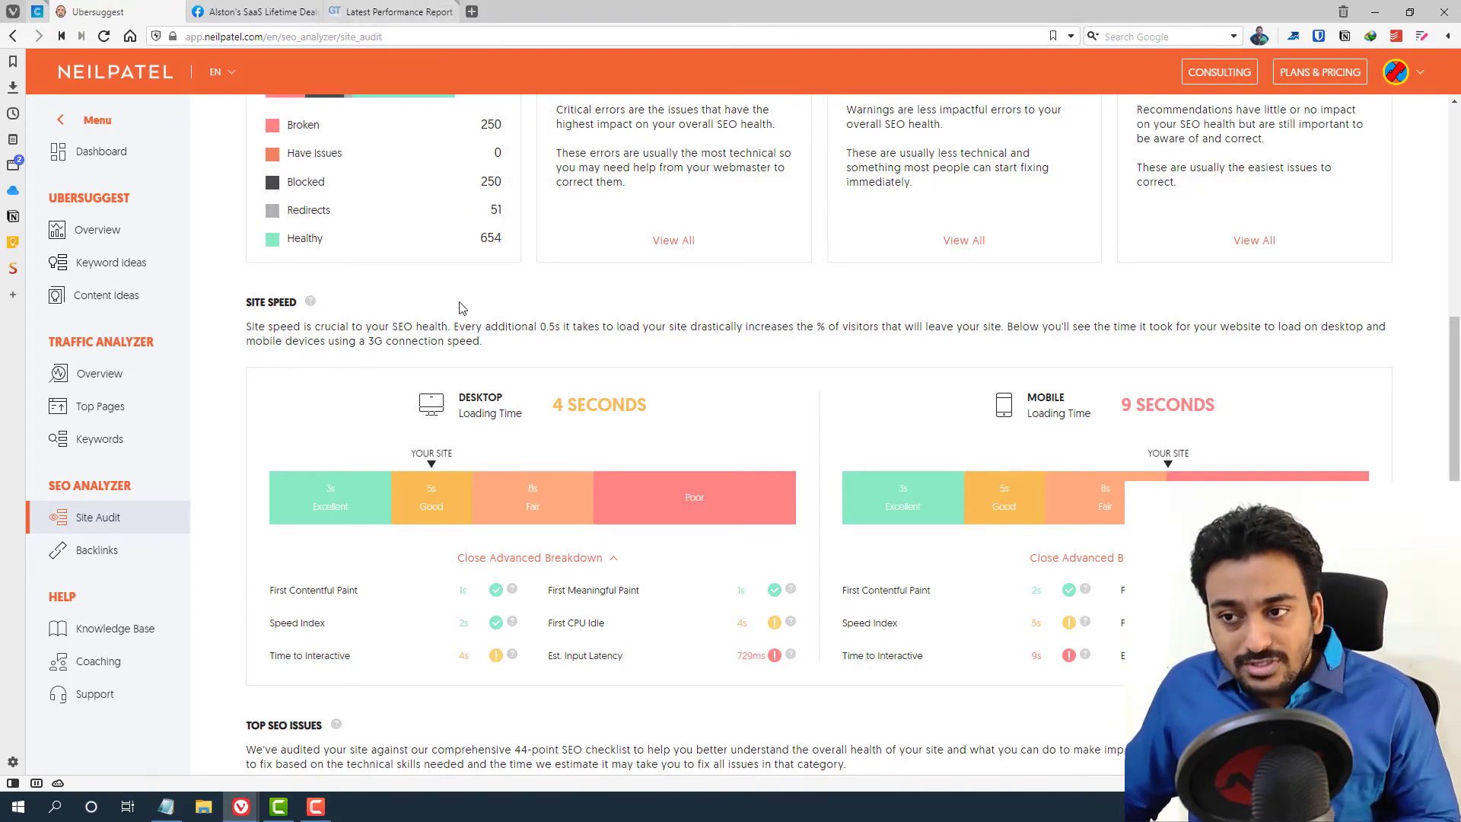
# Review GTmetrix details for deferred JavaScript parsing, browser caching and cache validator, then return to Ubersuggest.
pyautogui.click(424, 19)
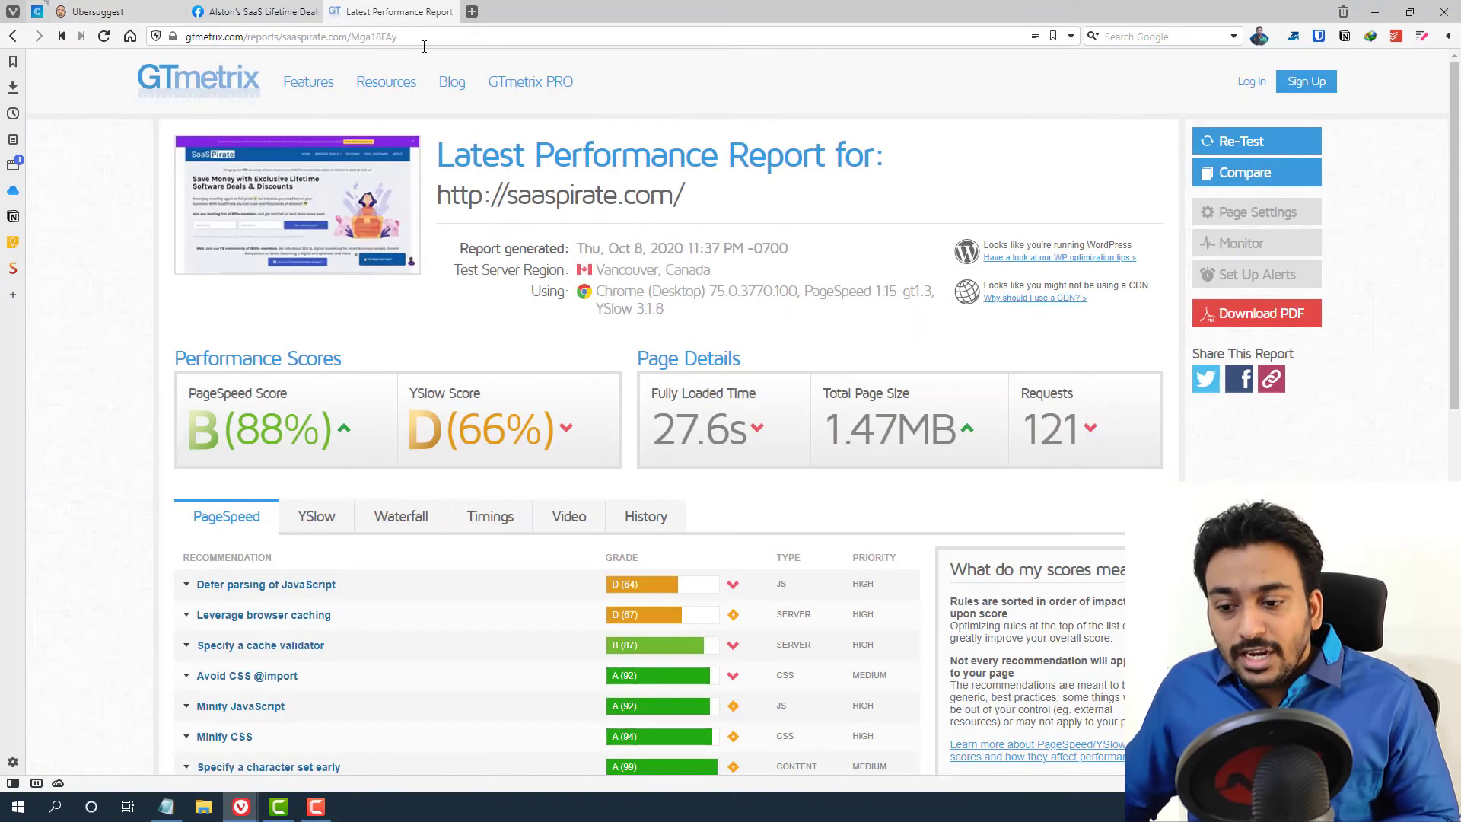
pyautogui.scroll(-1, 404, 432)
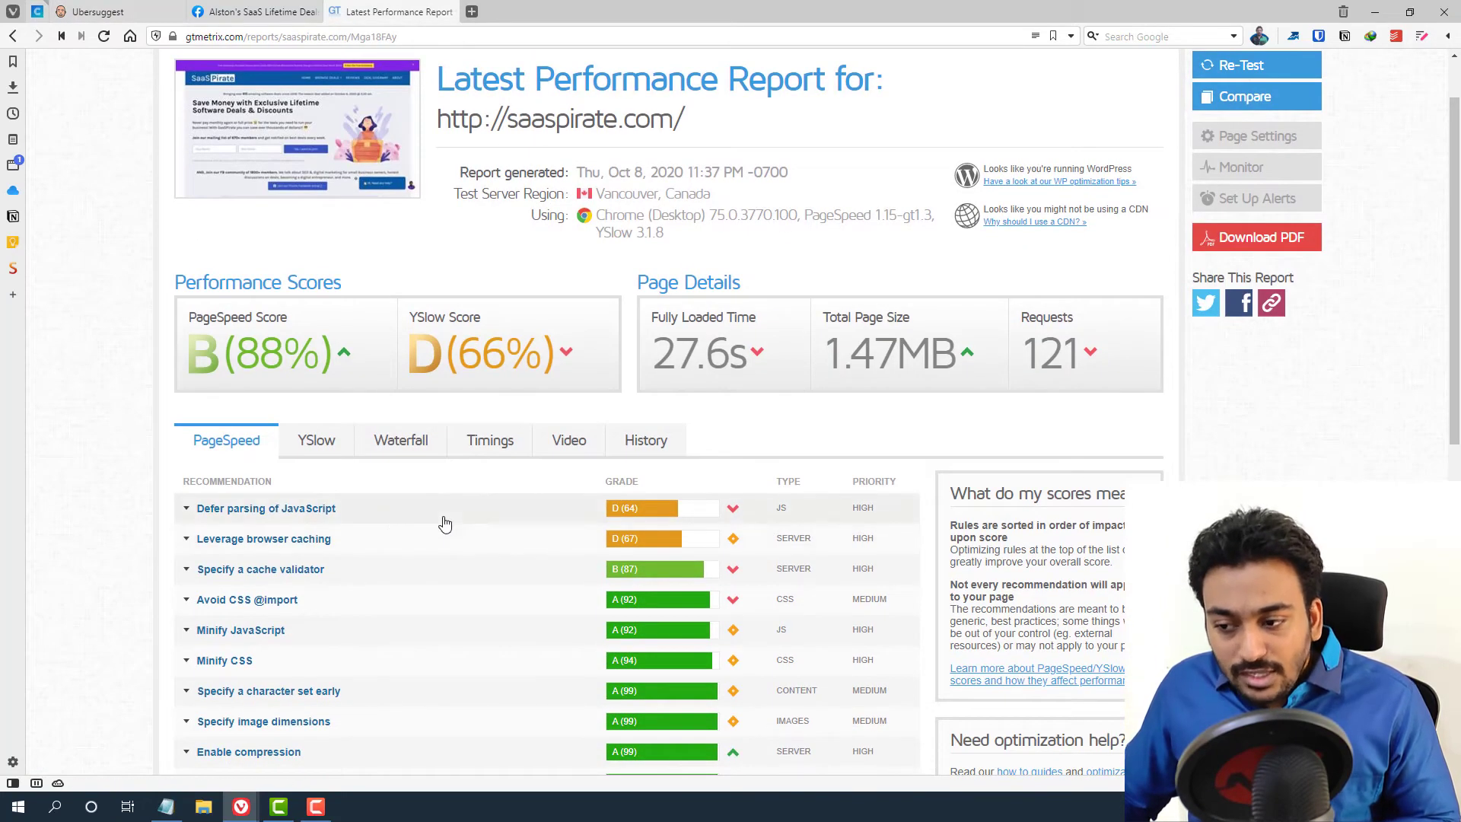
pyautogui.scroll(-1, 650, 612)
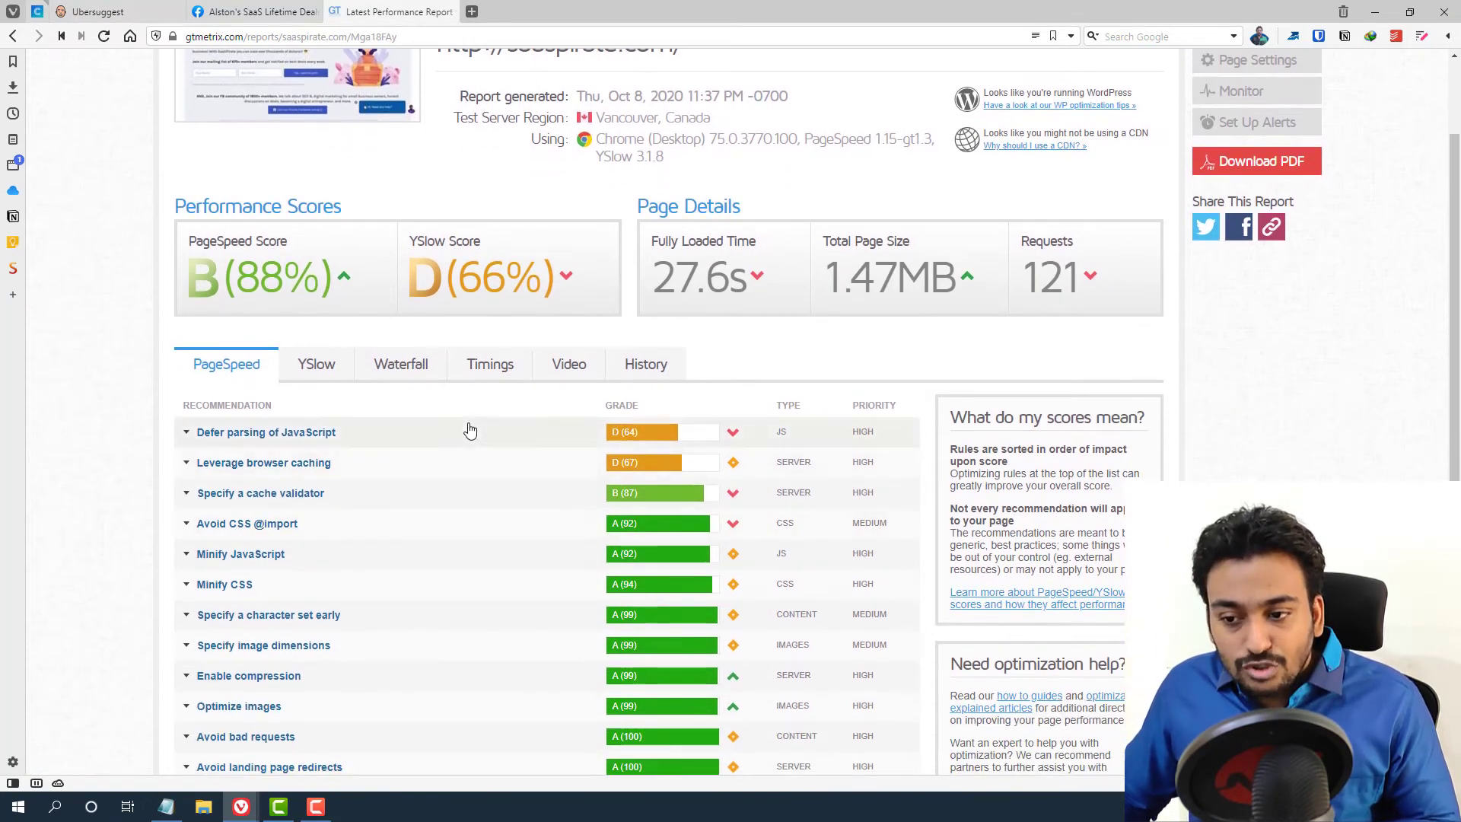
pyautogui.click(350, 445)
pyautogui.scroll(-3, 360, 461)
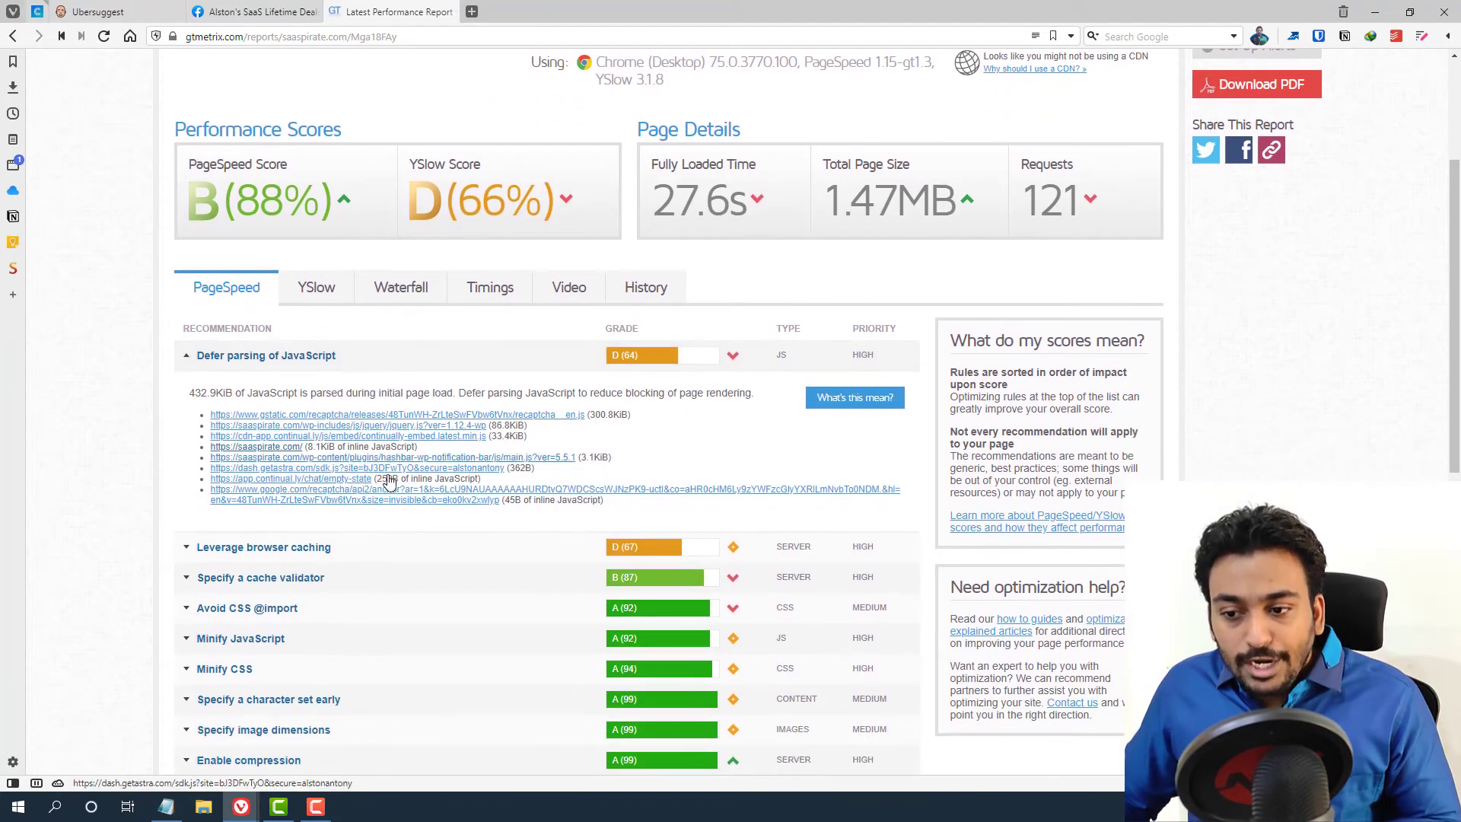
pyautogui.click(391, 404)
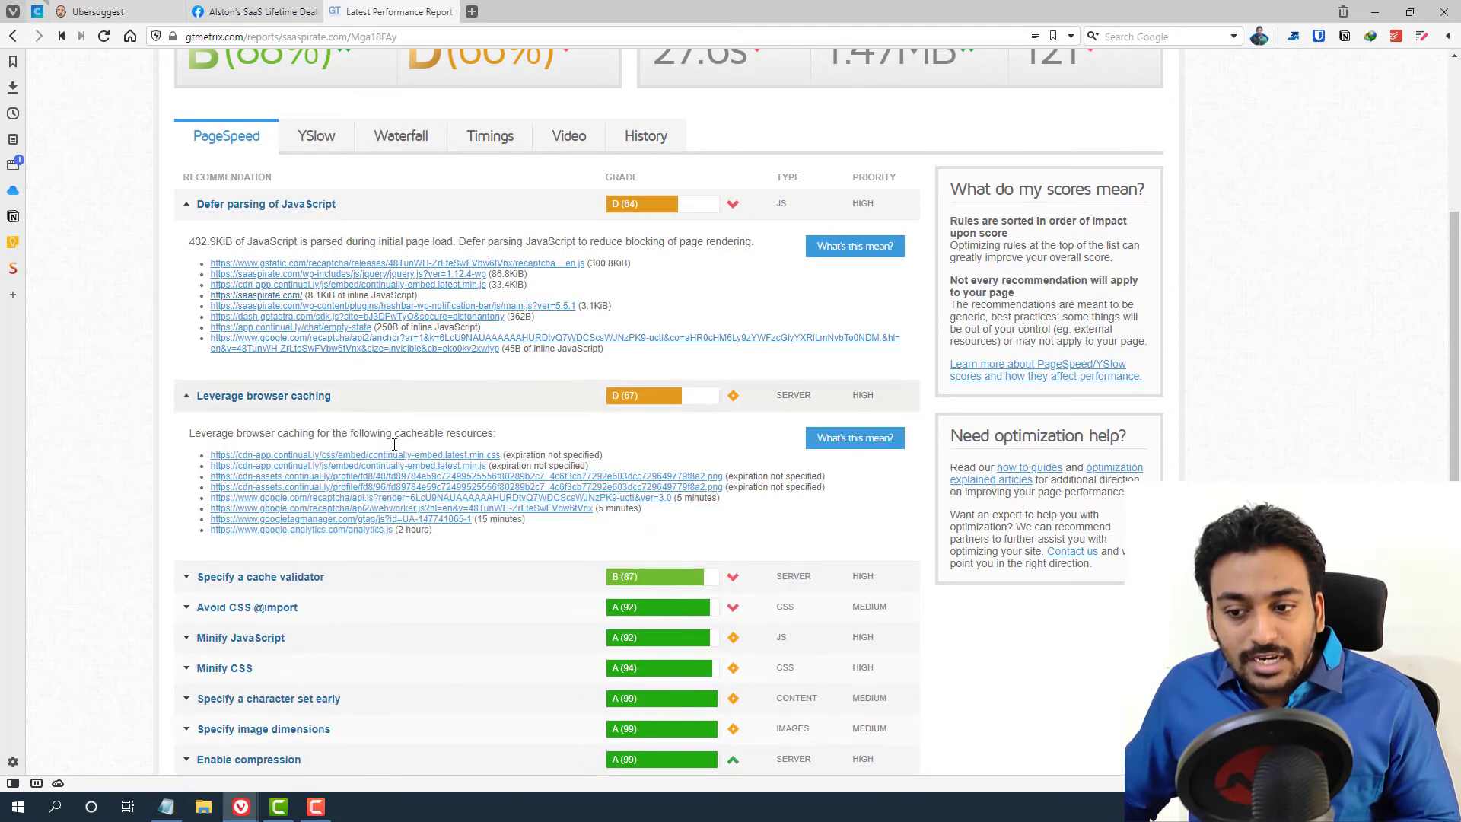
pyautogui.scroll(-1, 381, 502)
pyautogui.click(350, 512)
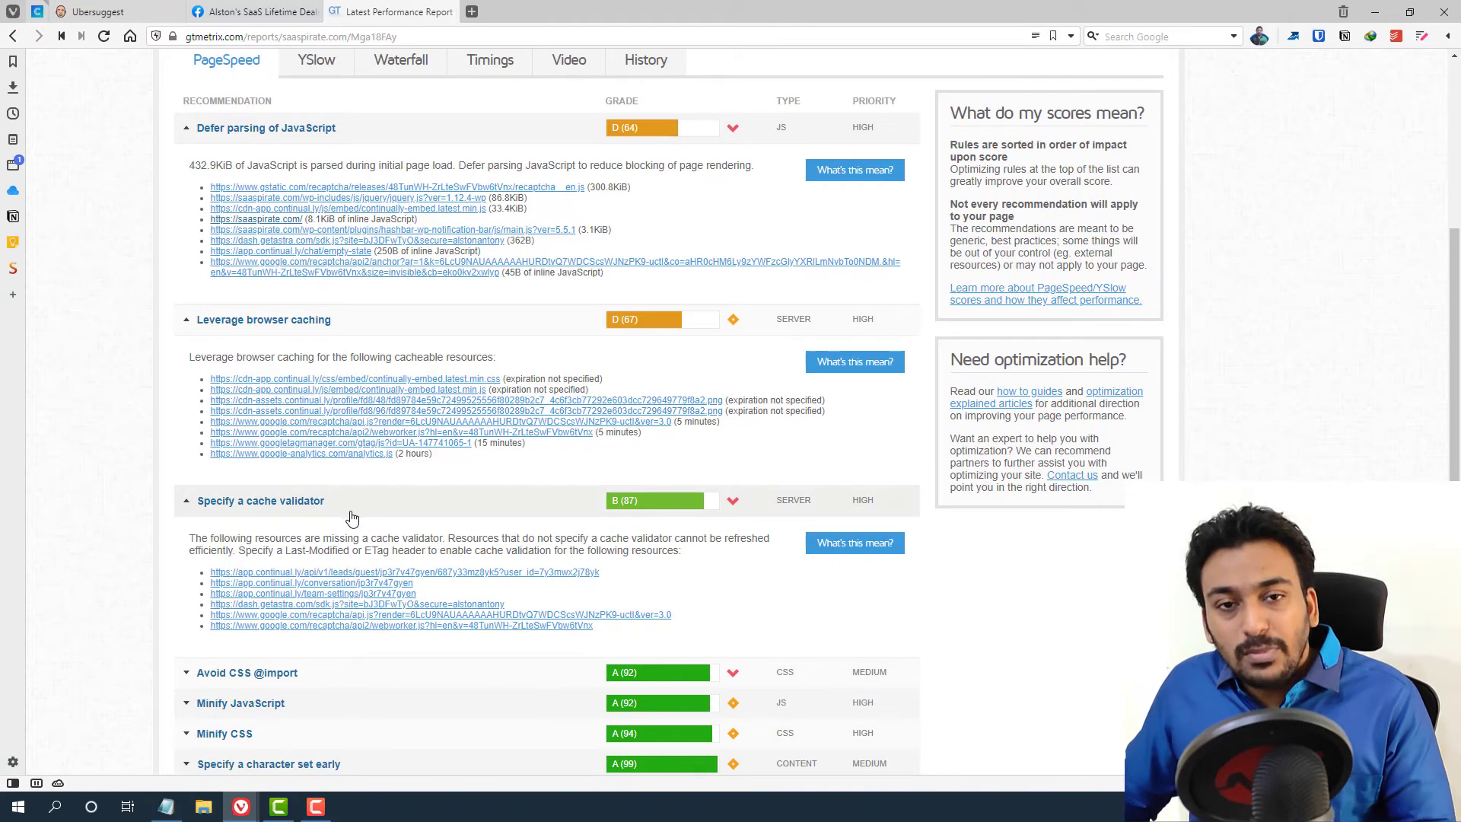
pyautogui.moveTo(868, 555)
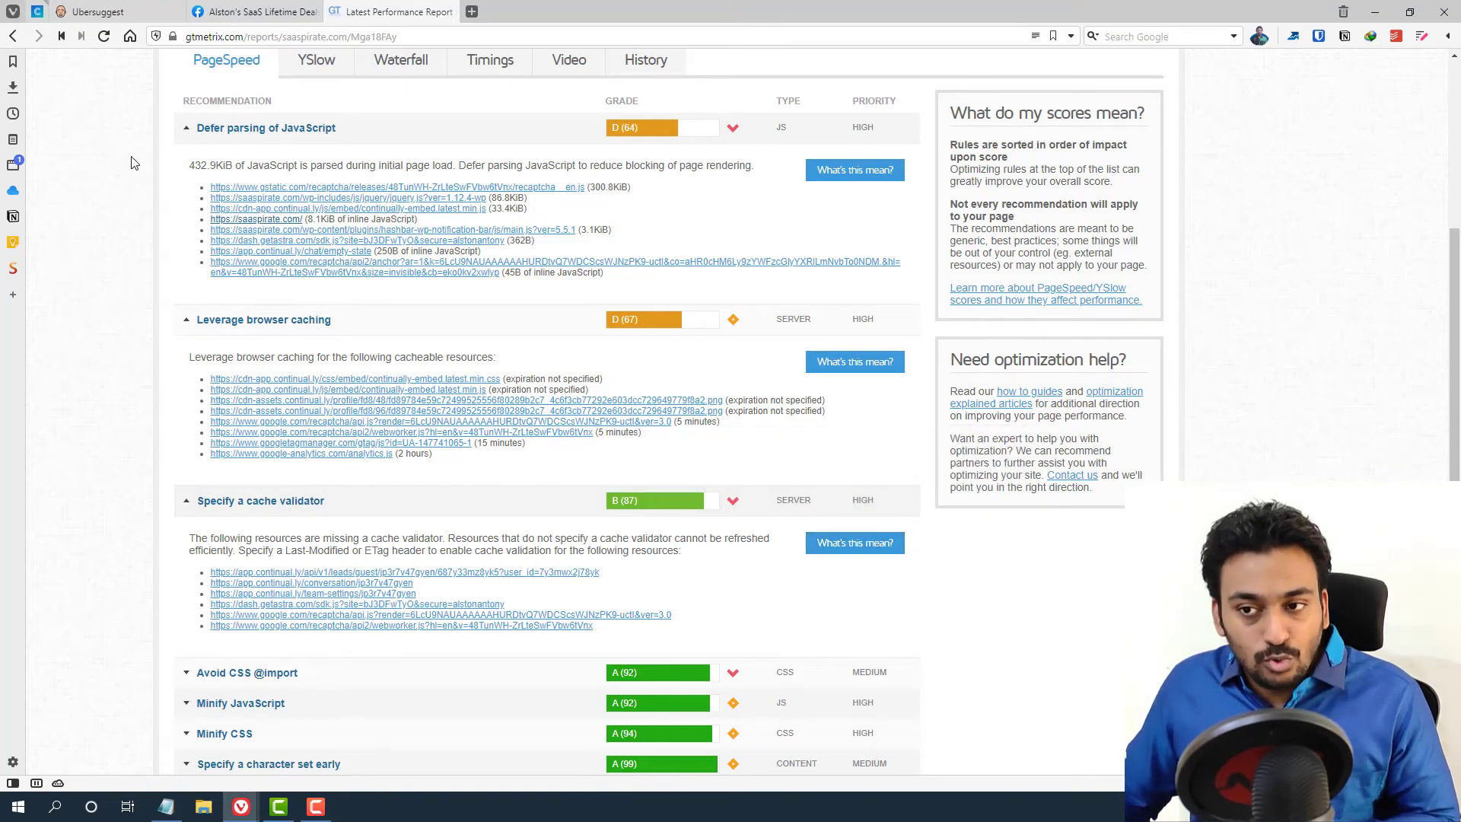
pyautogui.hotkey('ctrl', 'Tab')
pyautogui.hotkey('ctrl', 'Tab')
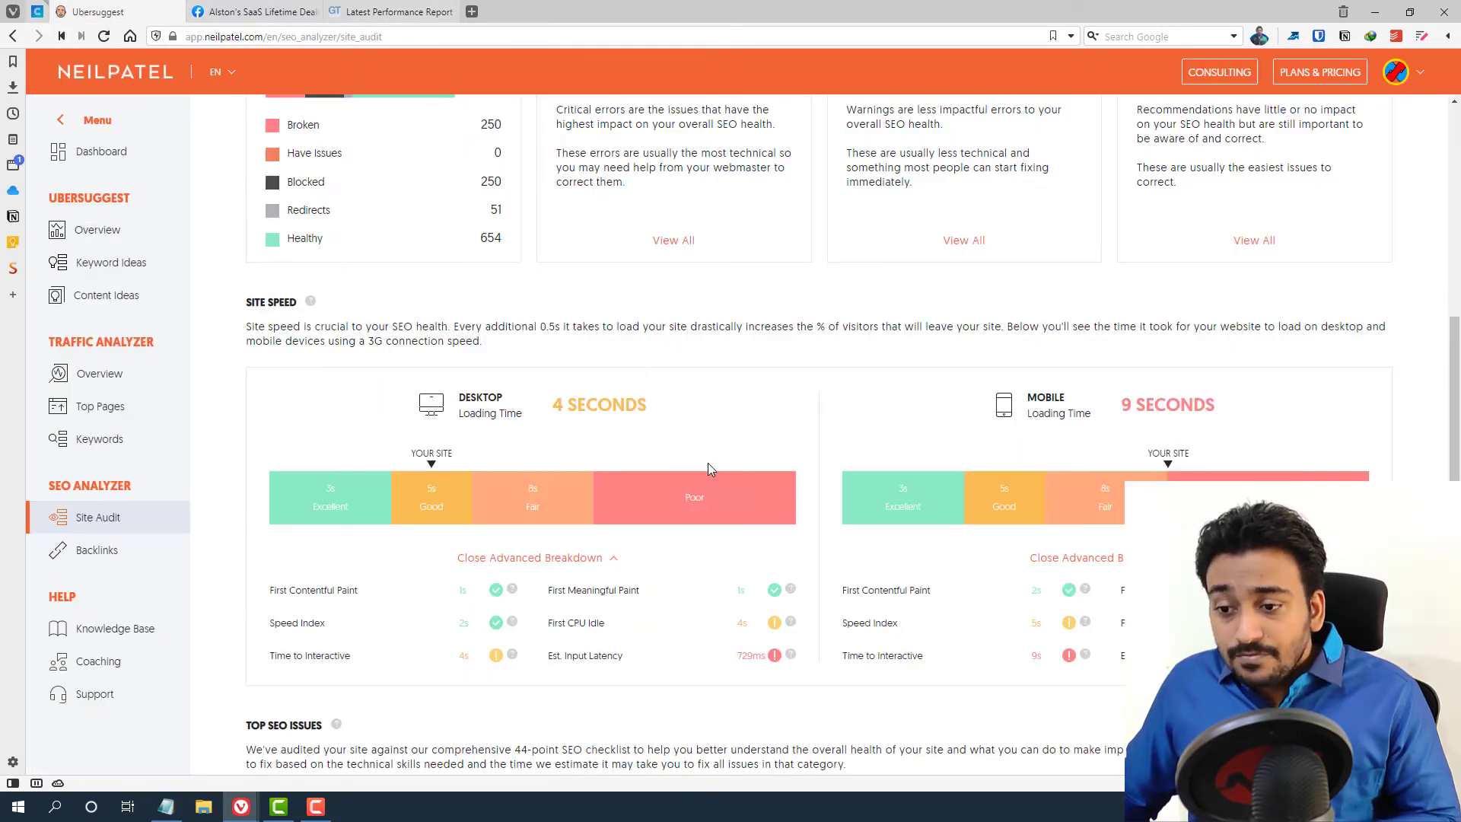
# Open the full saaspirate.com SEO issues list from the Top SEO Issues section.
pyautogui.scroll(-5, 938, 391)
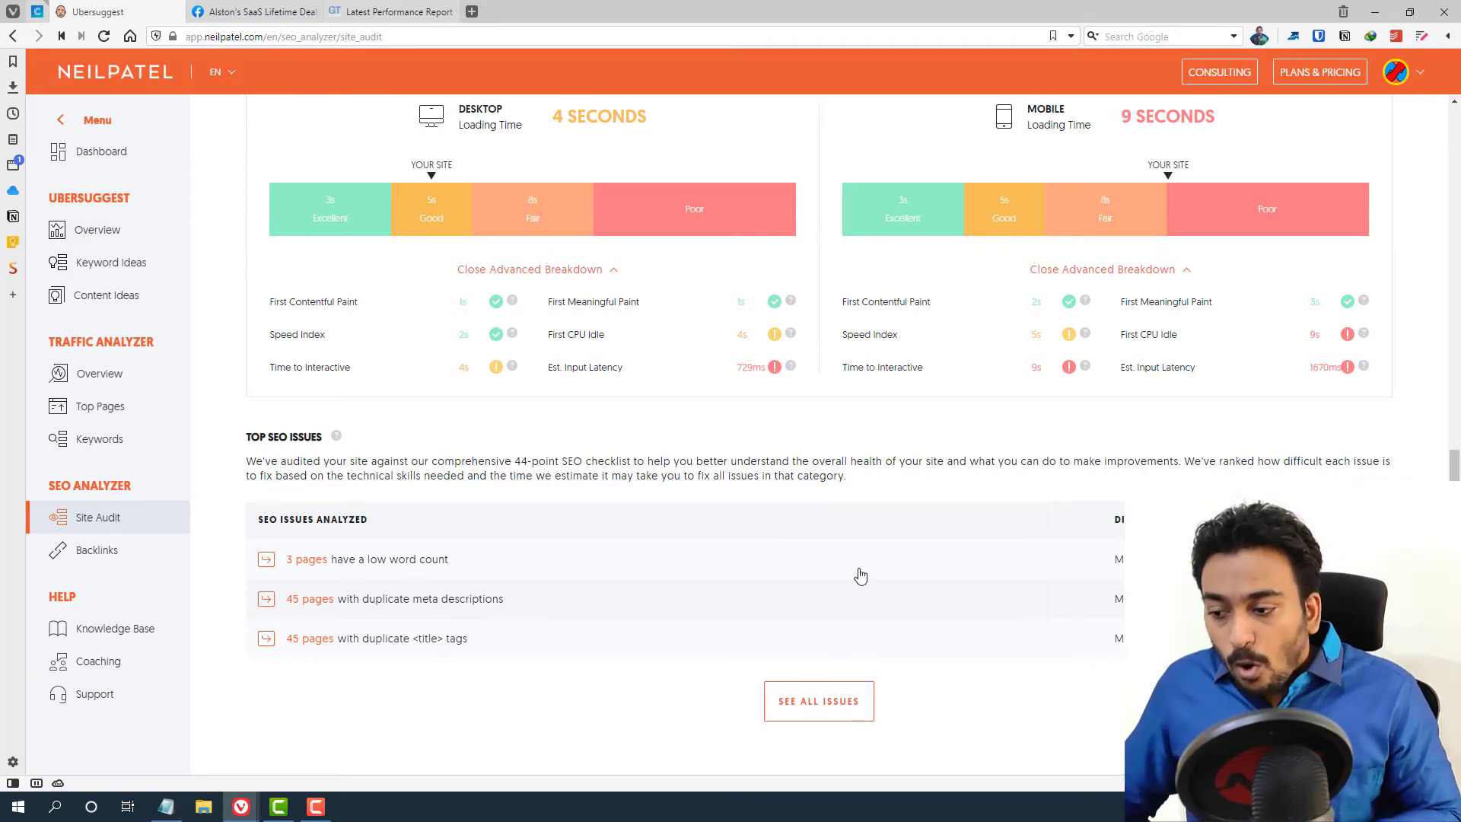
pyautogui.click(839, 693)
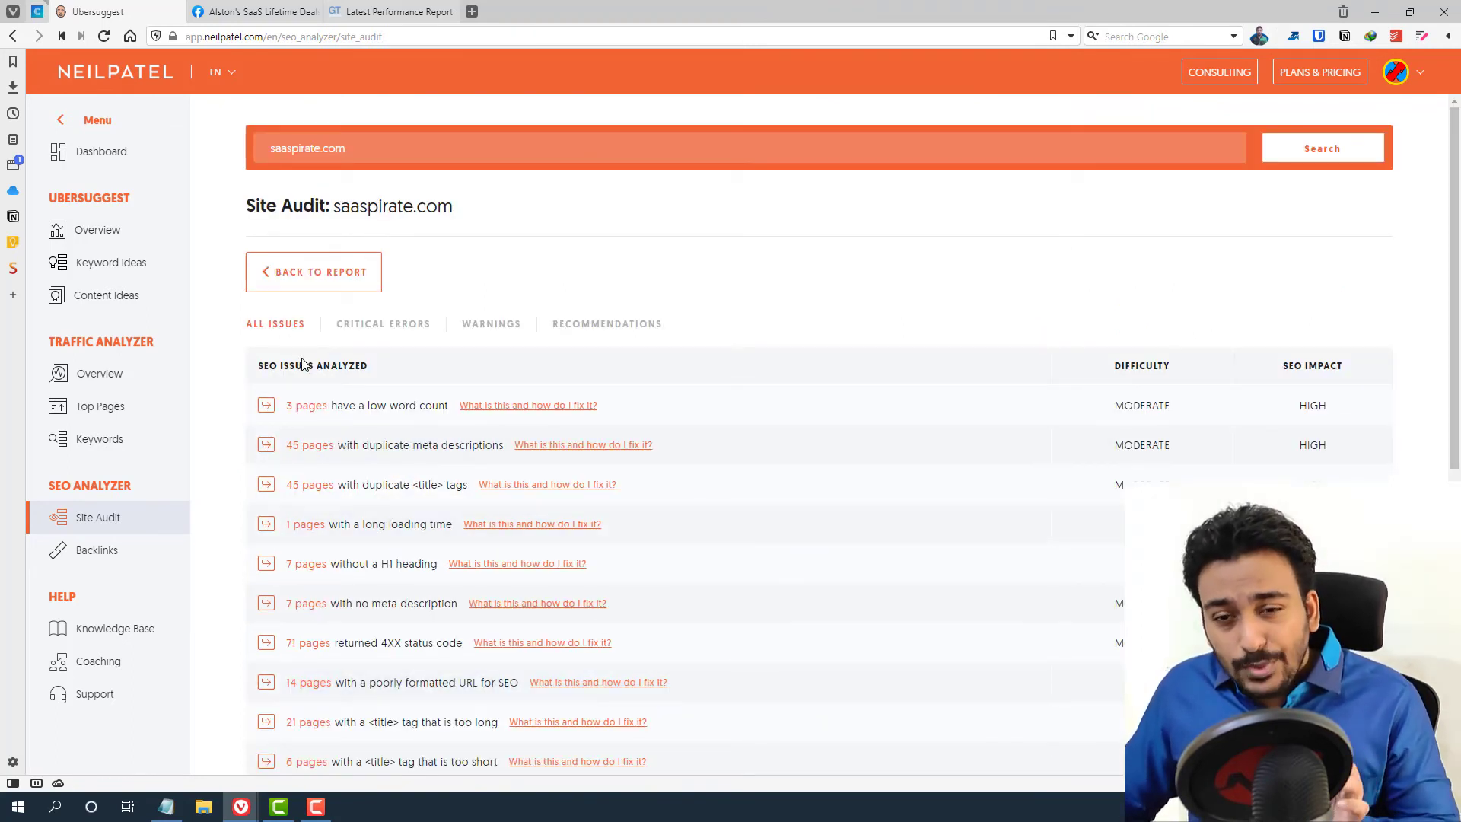
pyautogui.scroll(-4, 294, 434)
pyautogui.scroll(2, 292, 274)
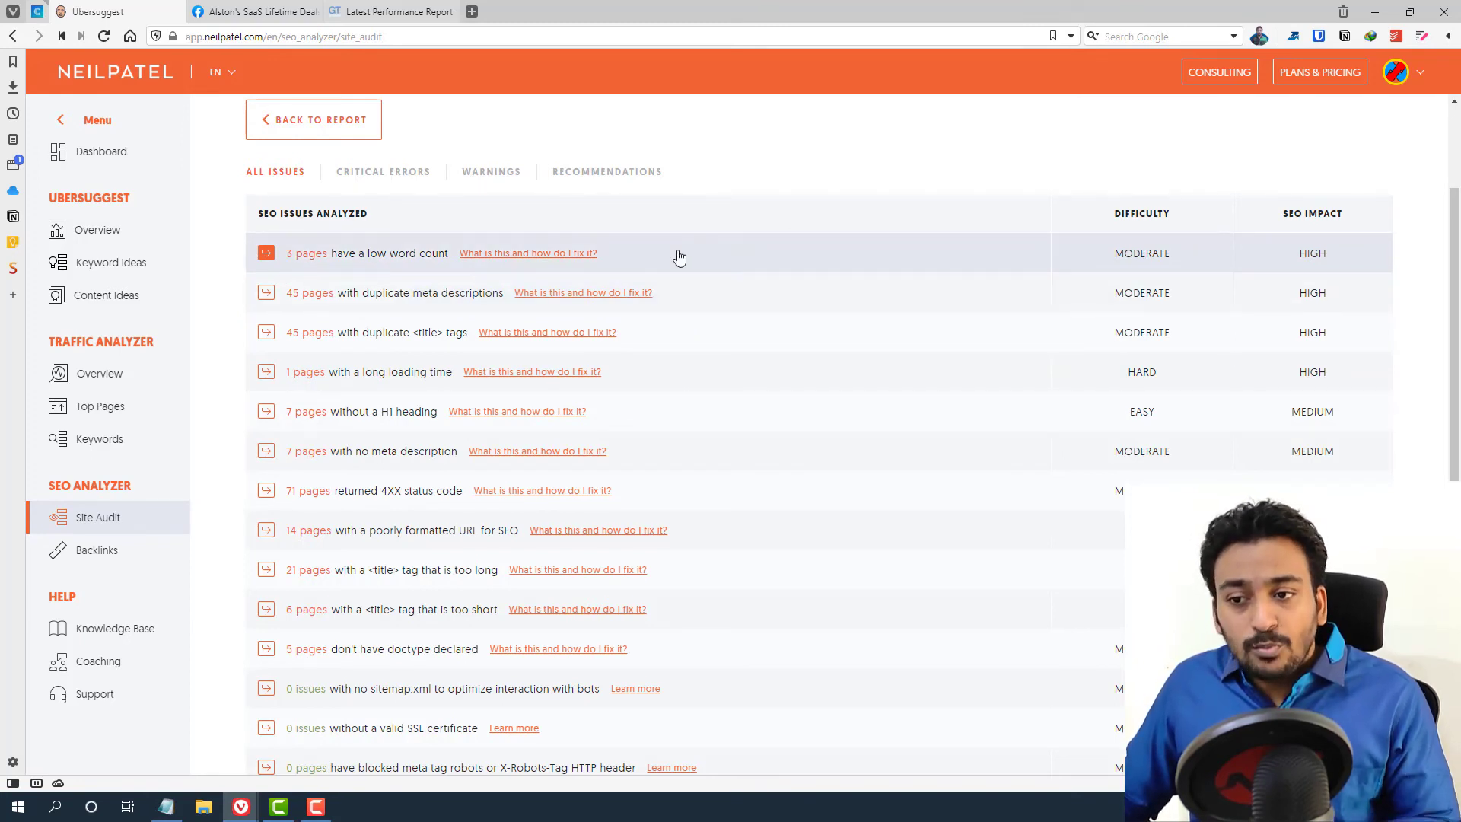
# Review the three low-word-count pages and their fix advice, then return to the issues list.
pyautogui.click(627, 262)
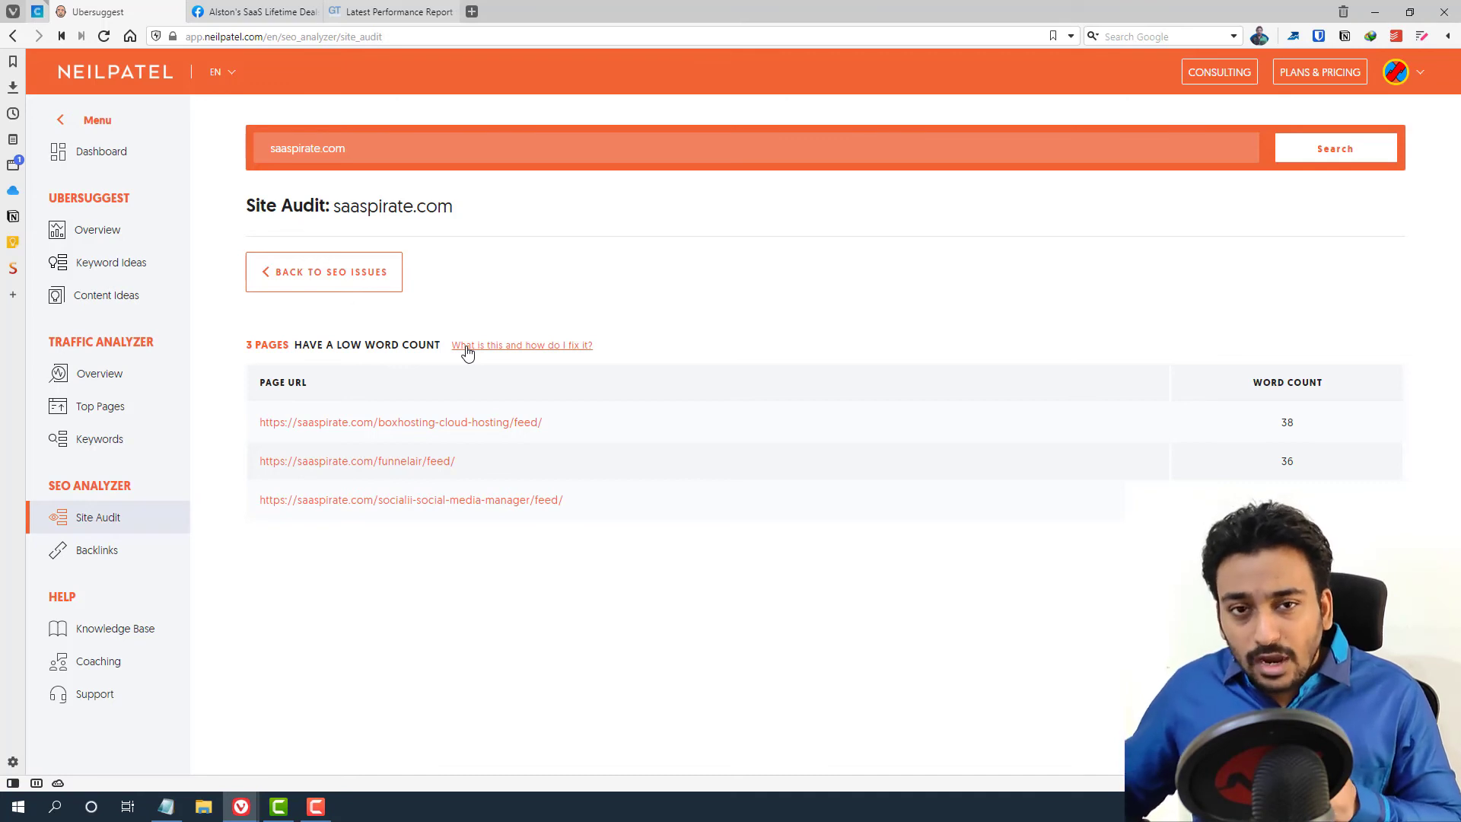
pyautogui.click(491, 349)
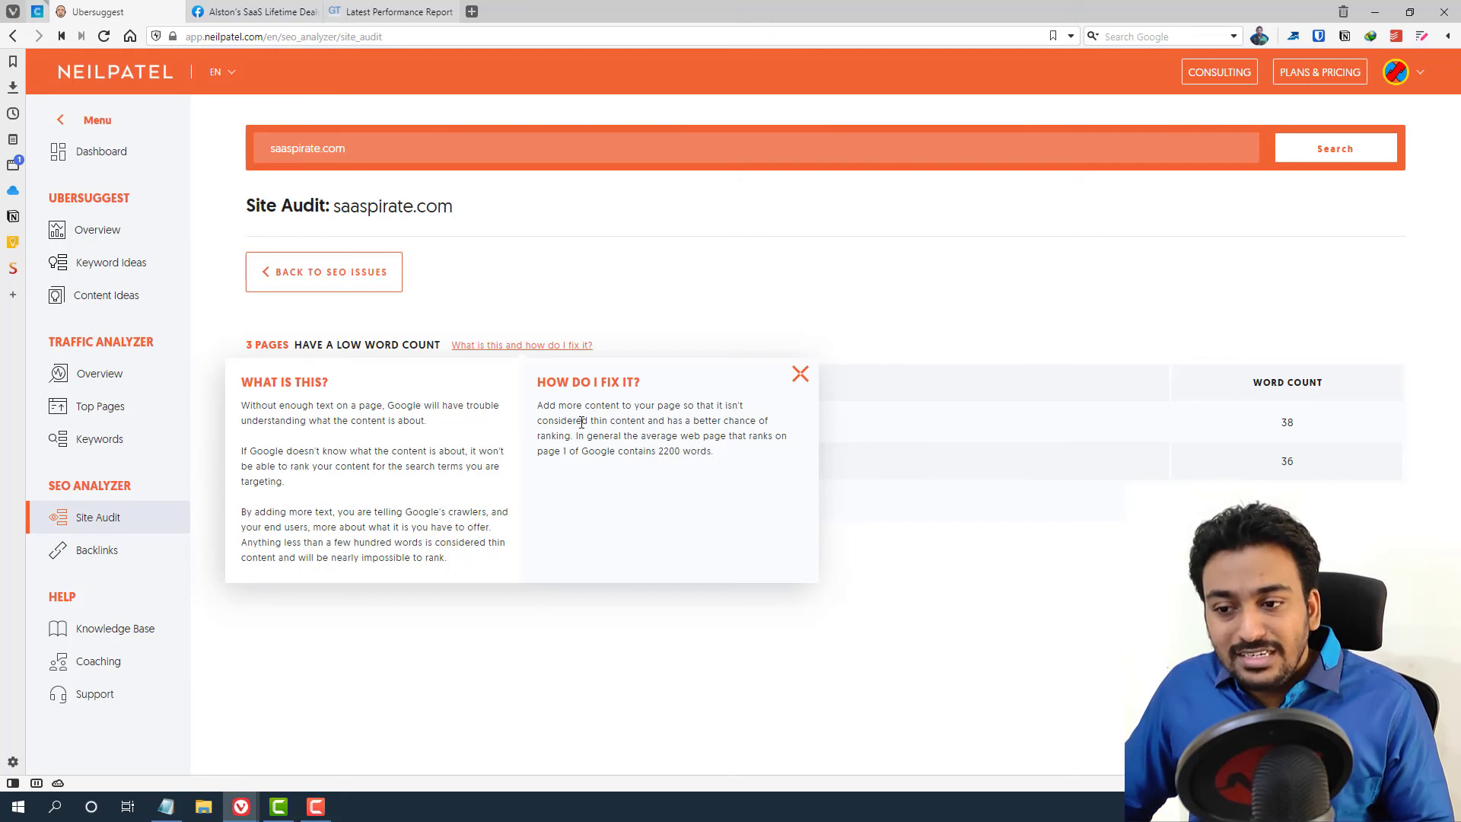
pyautogui.click(325, 285)
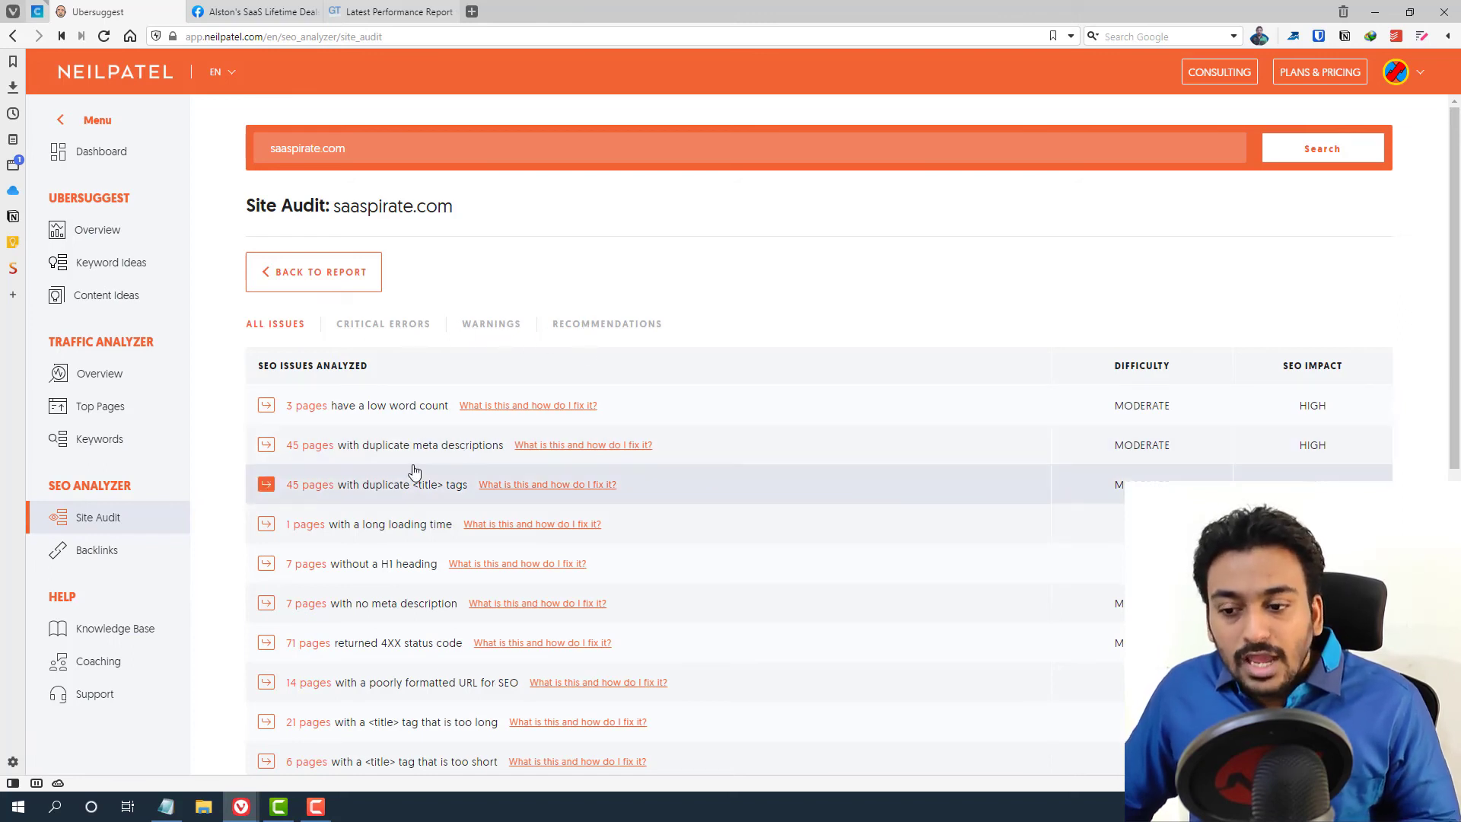
# Inspect the duplicate title-tag pages, expanding the 3-page and 2-page groups and reading the fix advice.
pyautogui.click(379, 490)
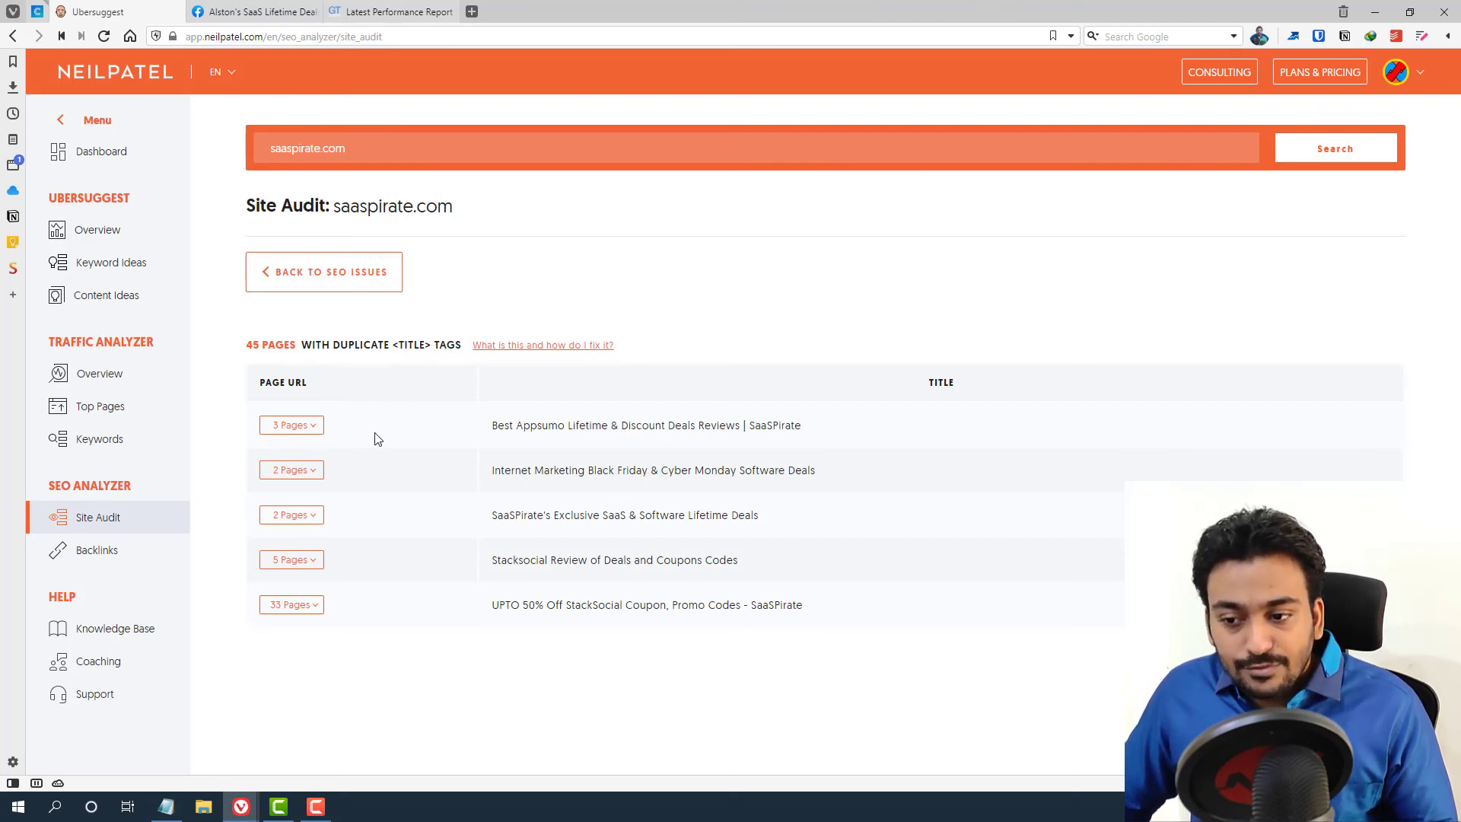
pyautogui.click(321, 429)
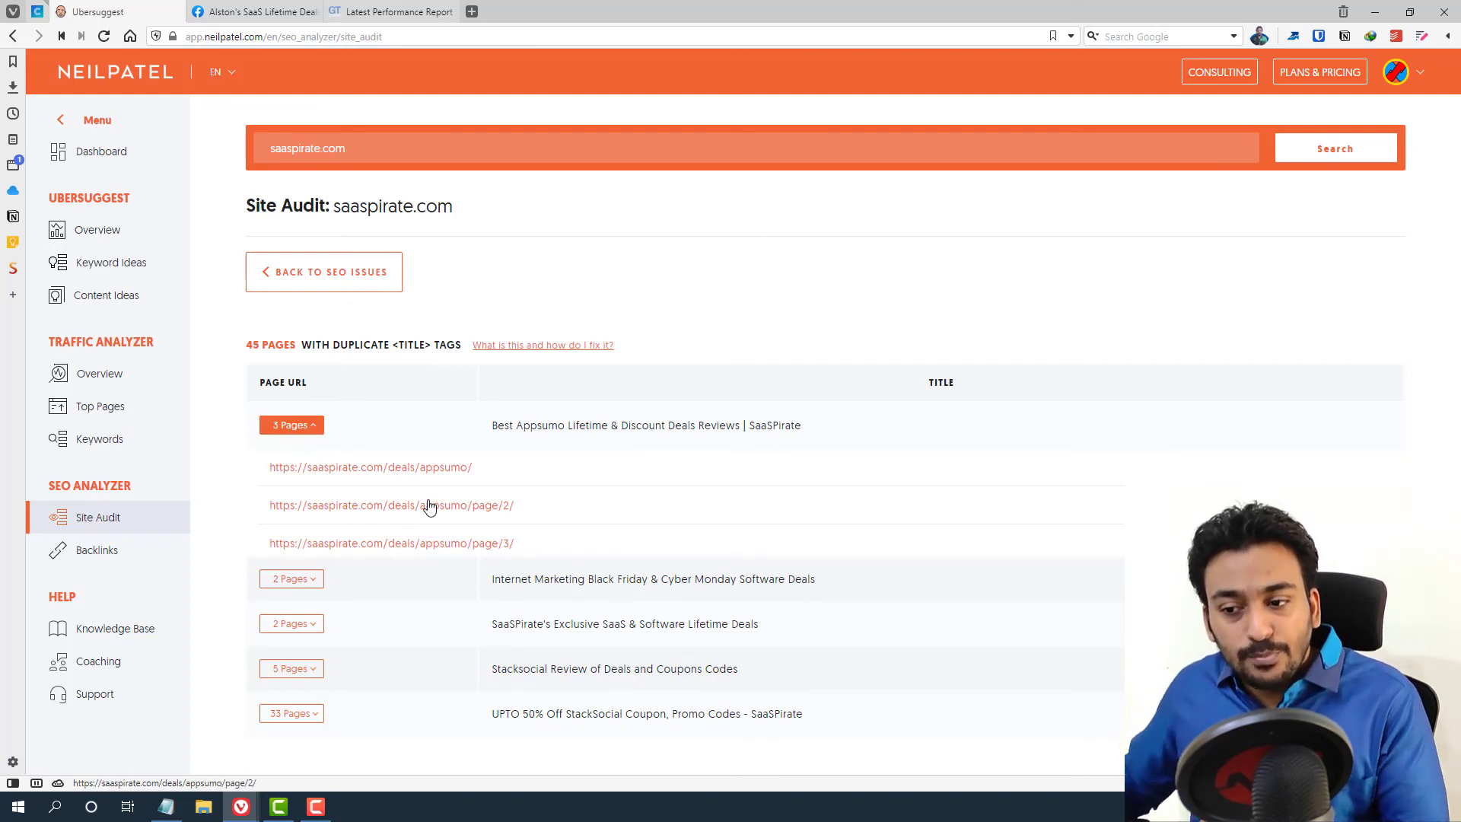
pyautogui.click(320, 431)
pyautogui.click(310, 477)
pyautogui.click(309, 477)
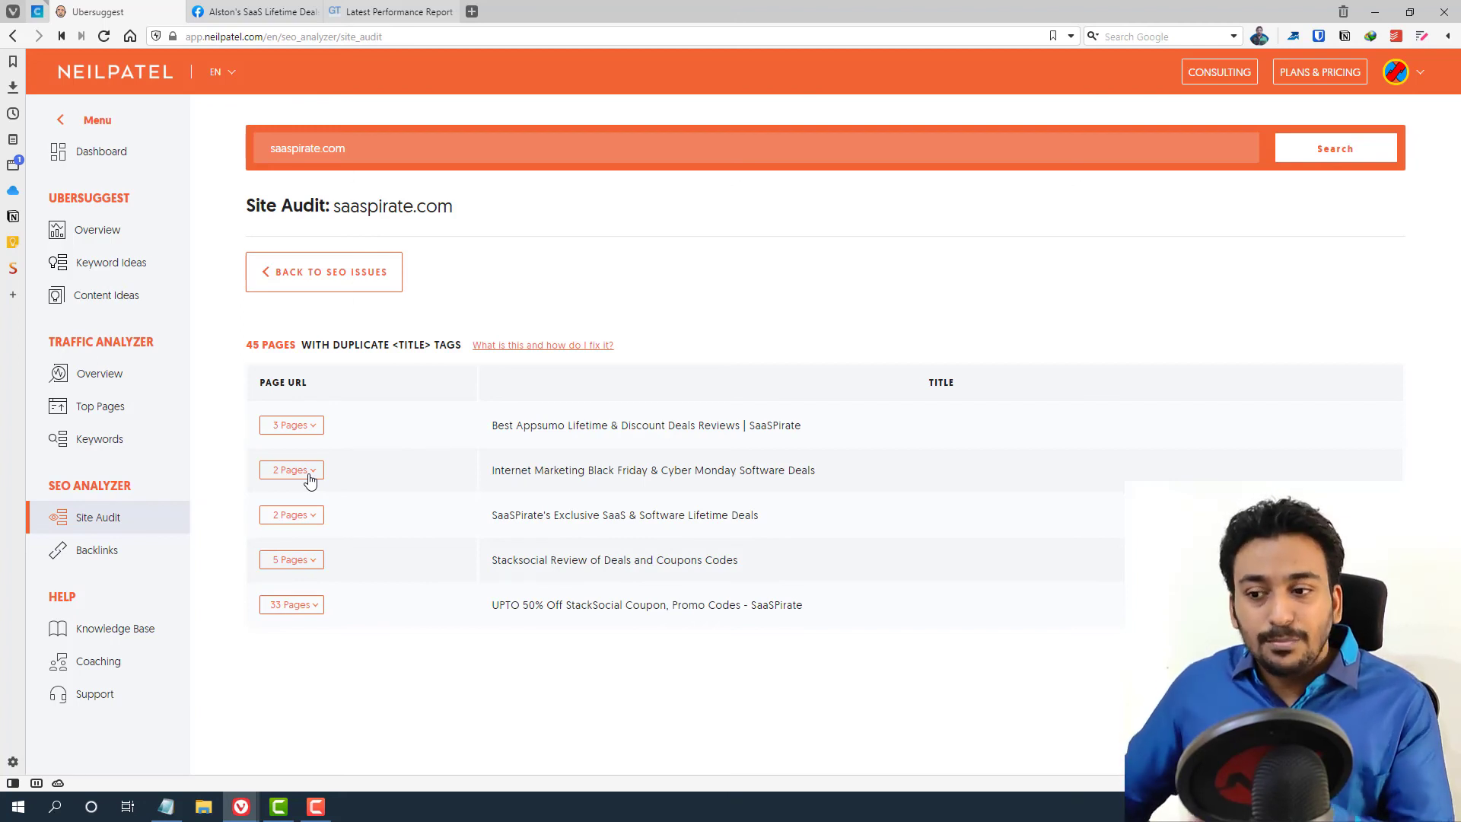
pyautogui.click(511, 345)
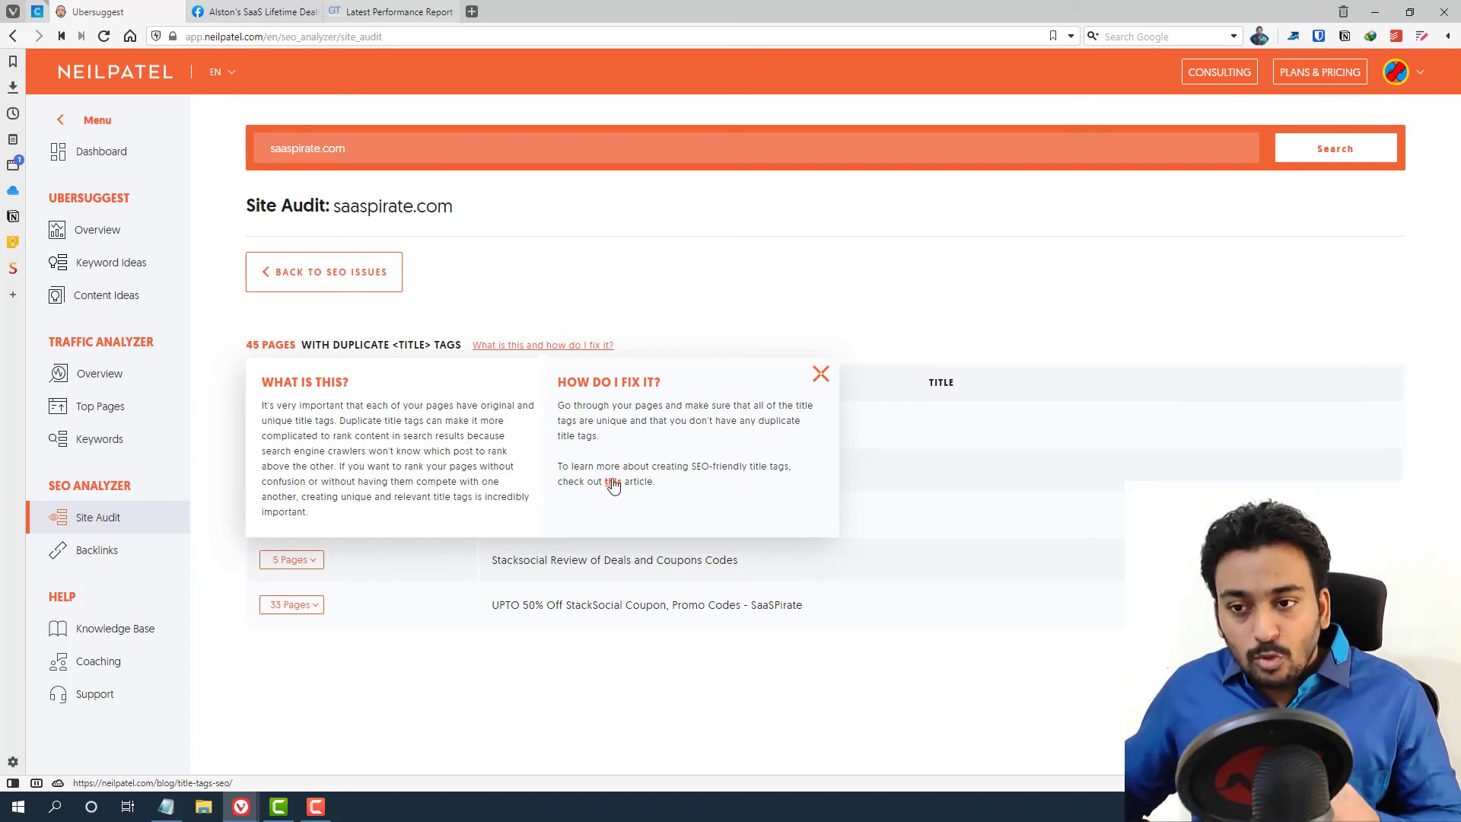
pyautogui.click(322, 283)
pyautogui.scroll(-3, 411, 467)
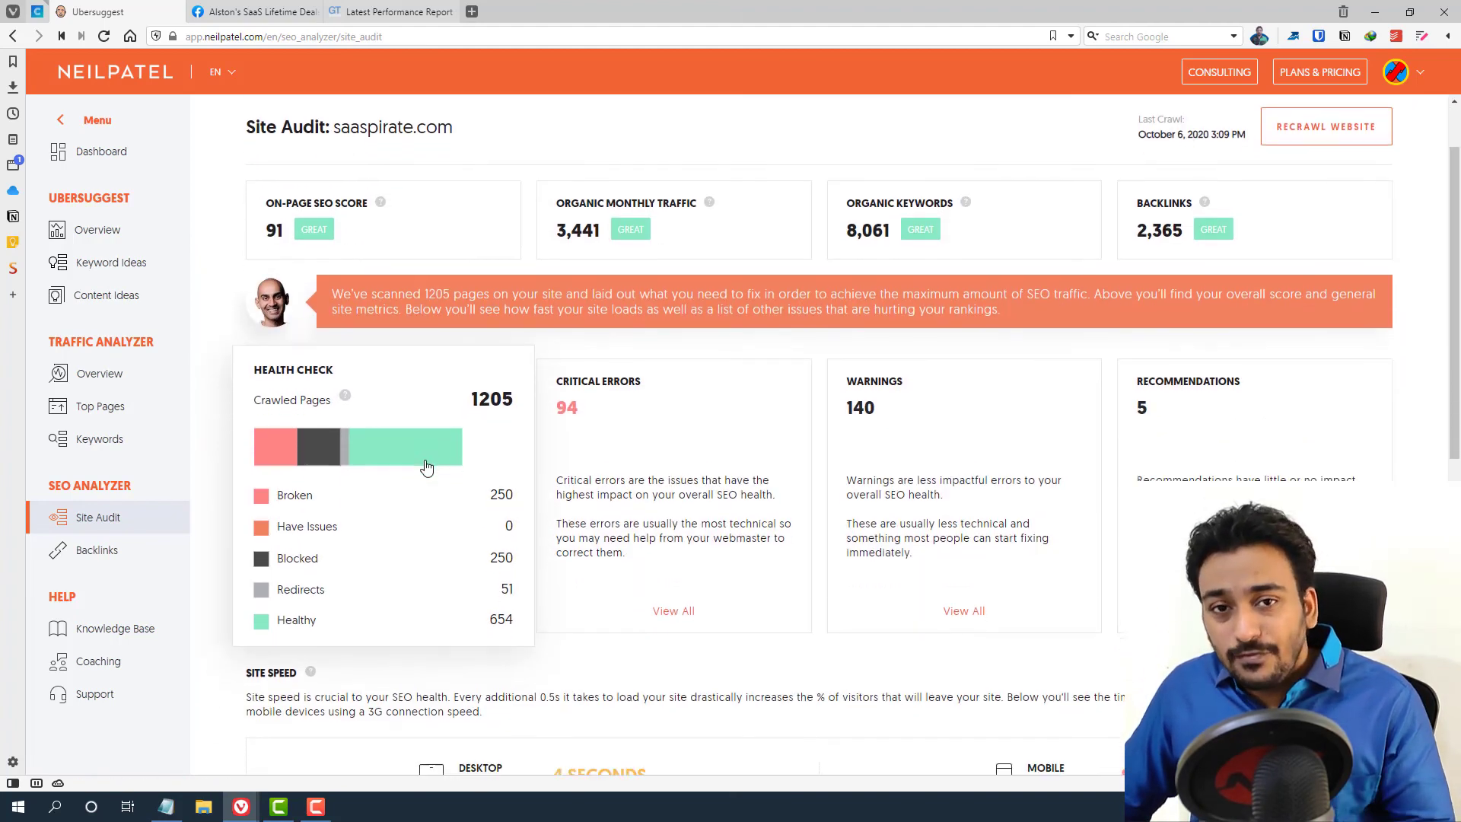
pyautogui.scroll(2, 411, 483)
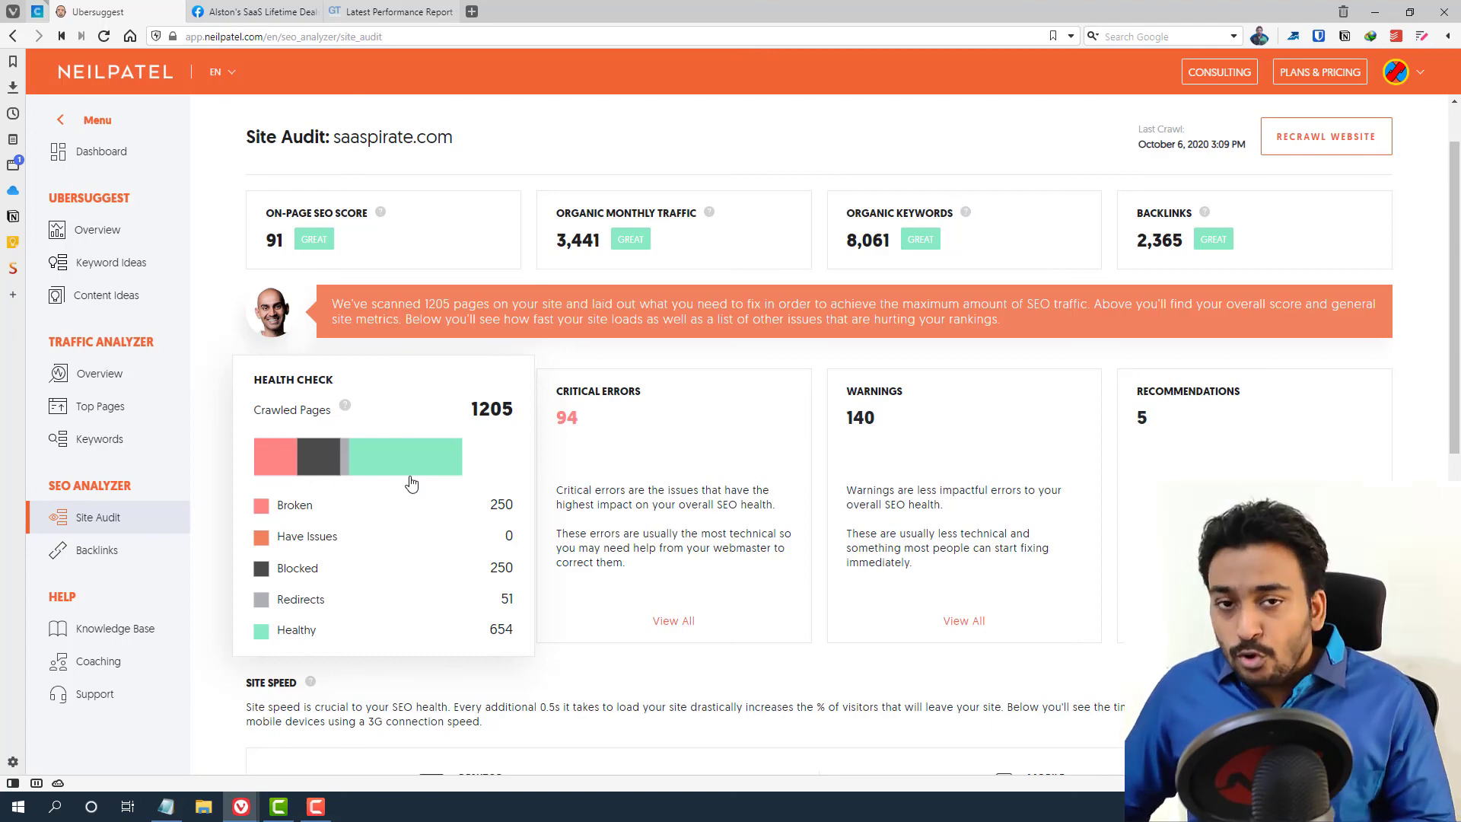
pyautogui.click(304, 12)
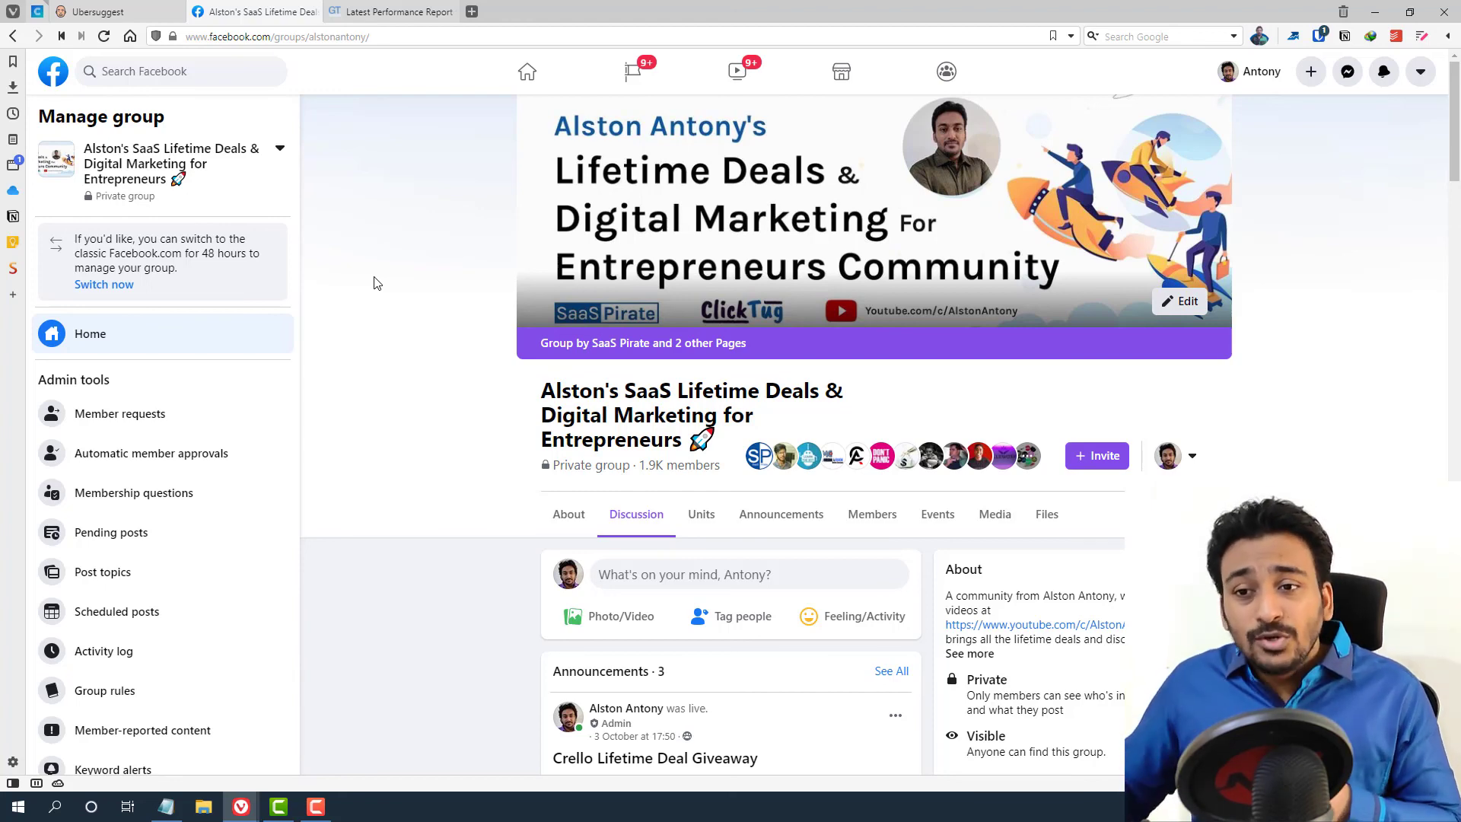
pyautogui.click(137, 9)
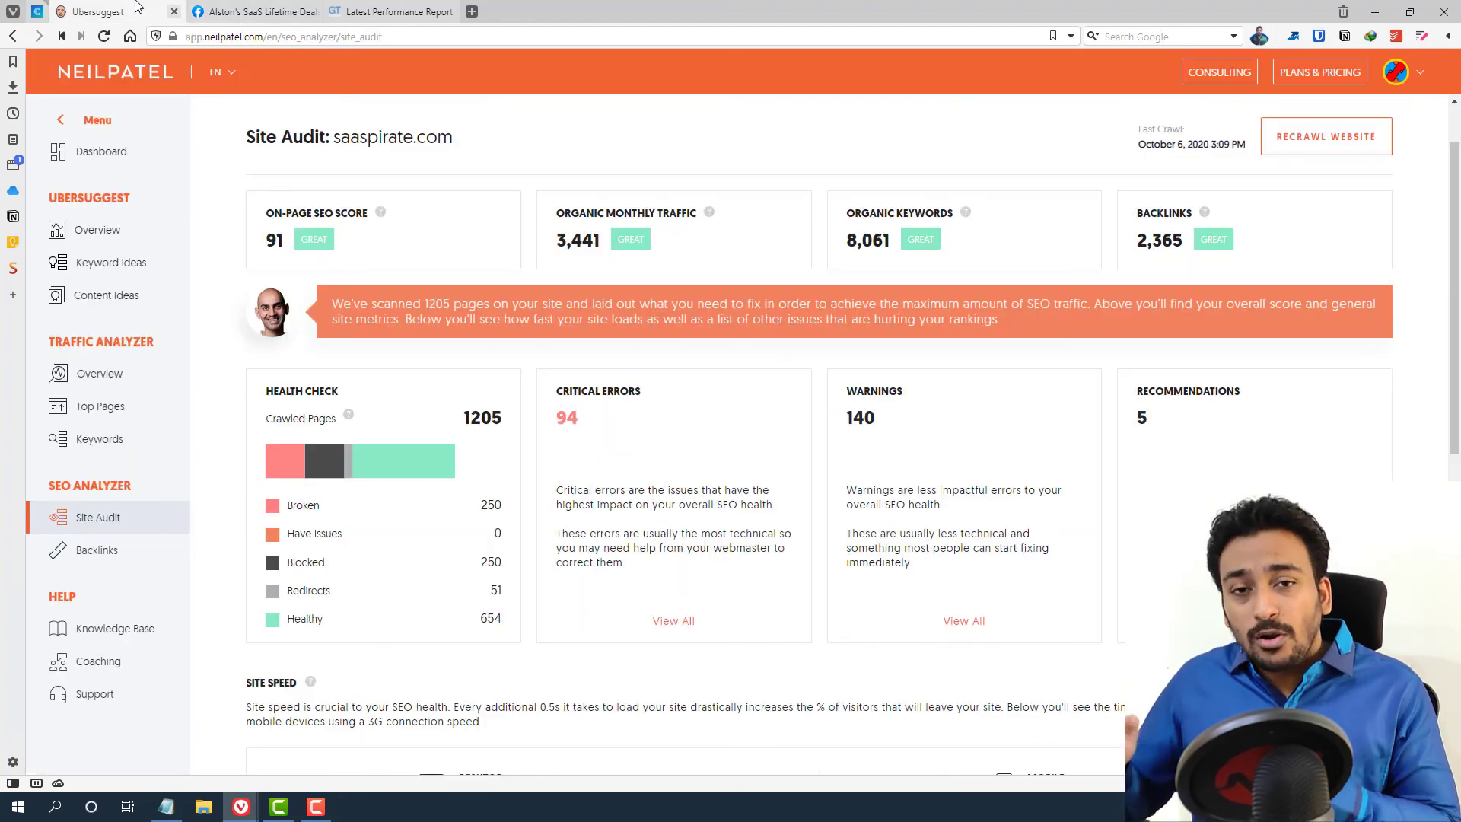